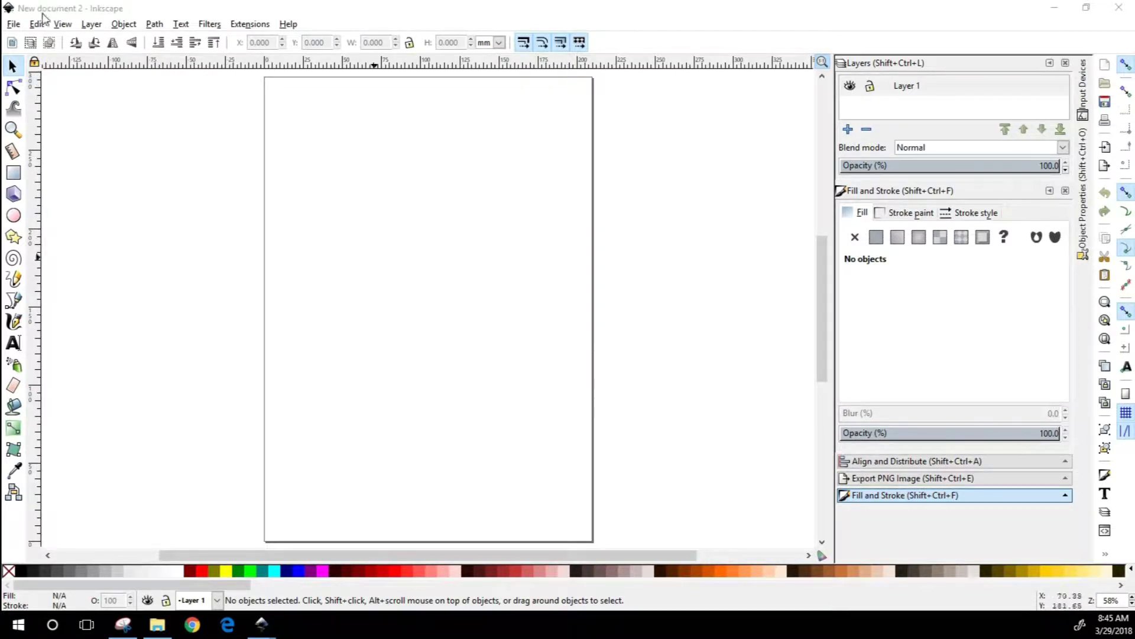
- Set the document's page size to US Letter, 8.5 x 11.0 in, in landscape orientation
left_click(13, 25)
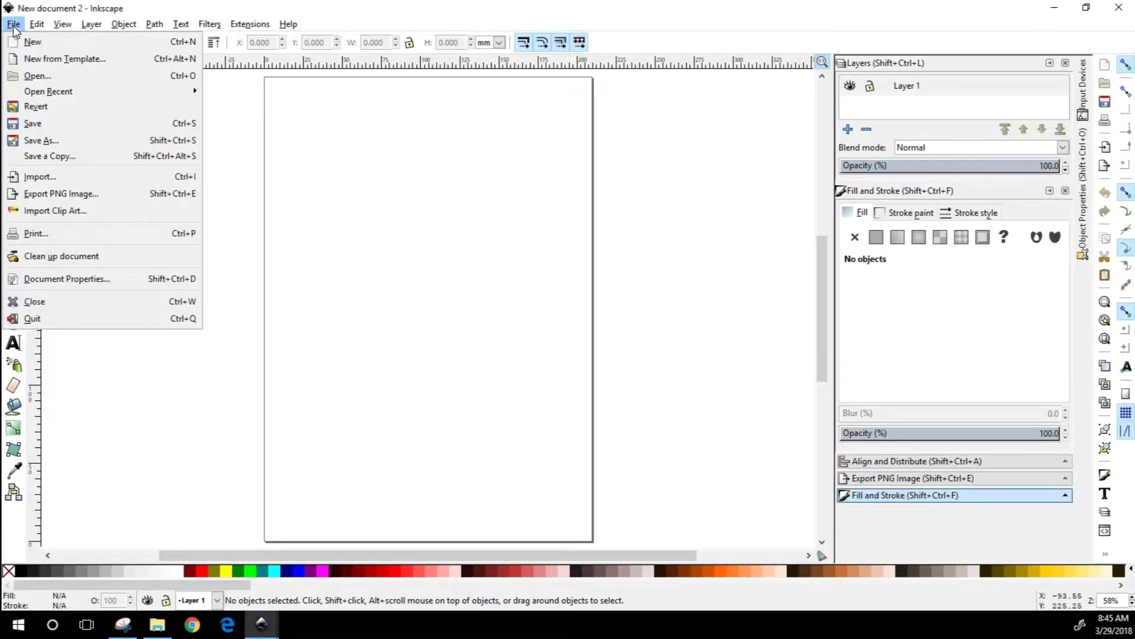
left_click(62, 279)
left_click_drag(839, 10, 775, 11)
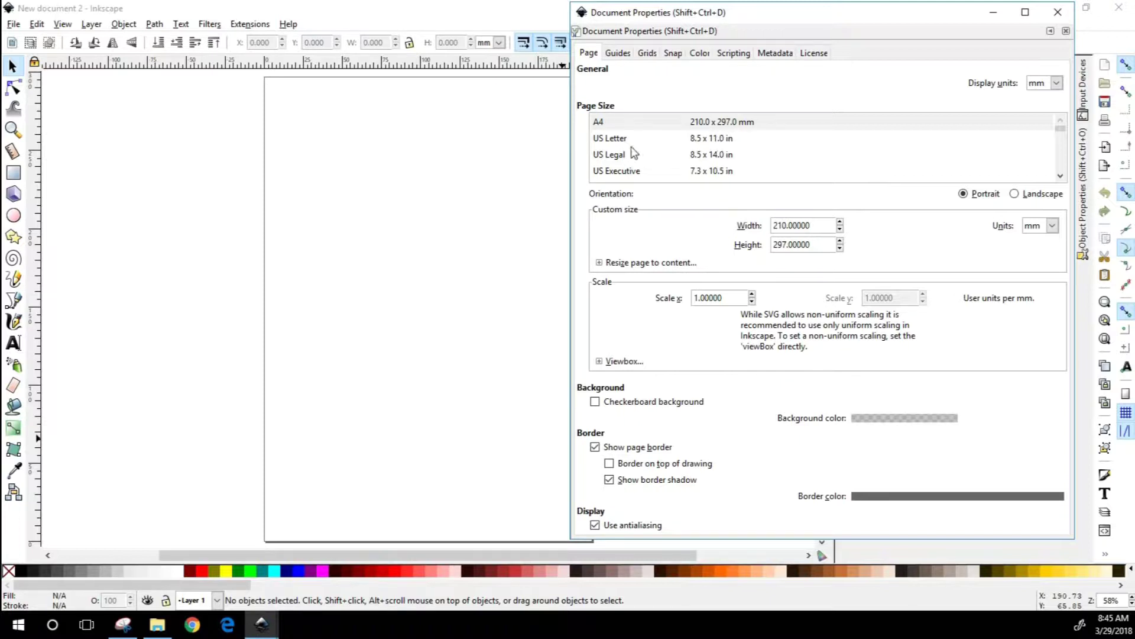
left_click(615, 138)
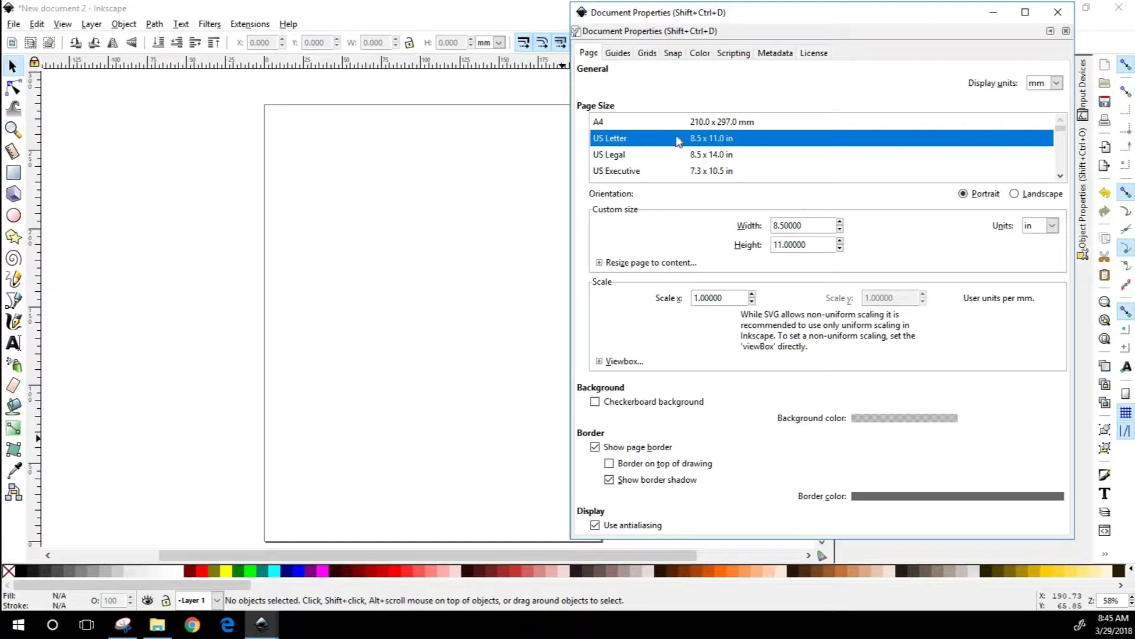
left_click(1015, 194)
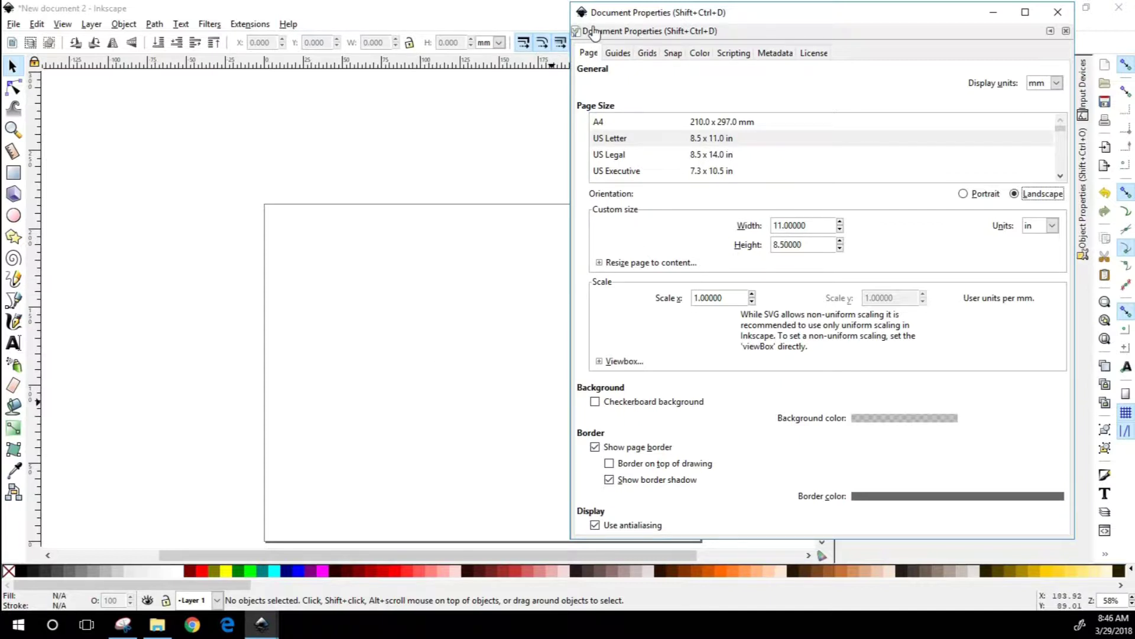
- Look through the available page sizes, keep US Letter selected and close the document properties
left_click(587, 54)
scroll(1063, 138, "down", 15)
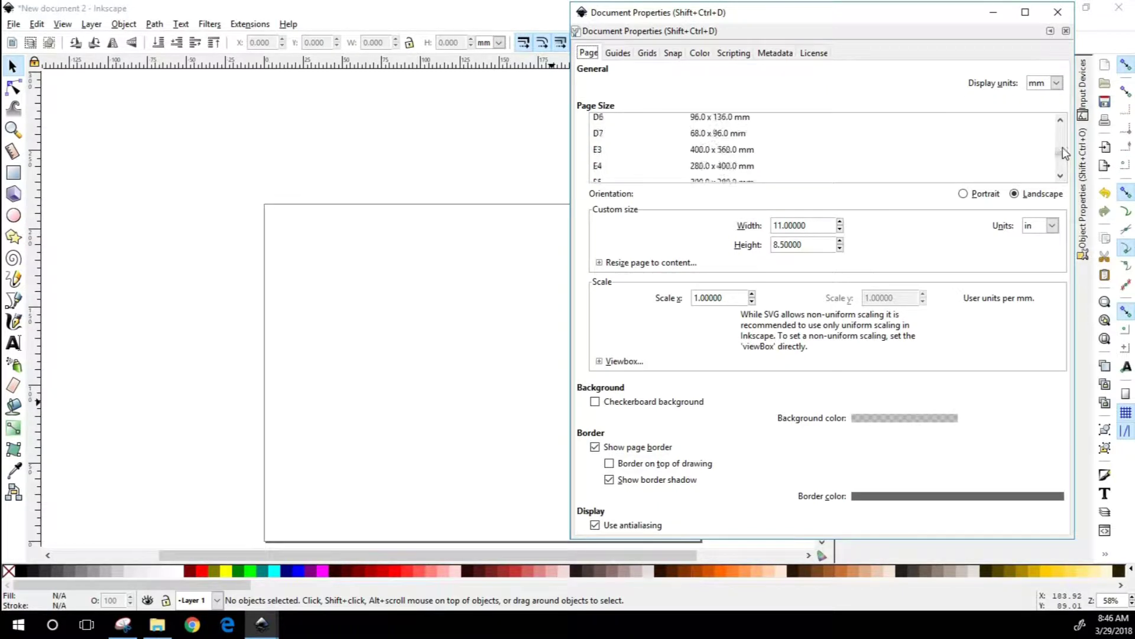
scroll(1064, 136, "down", 3)
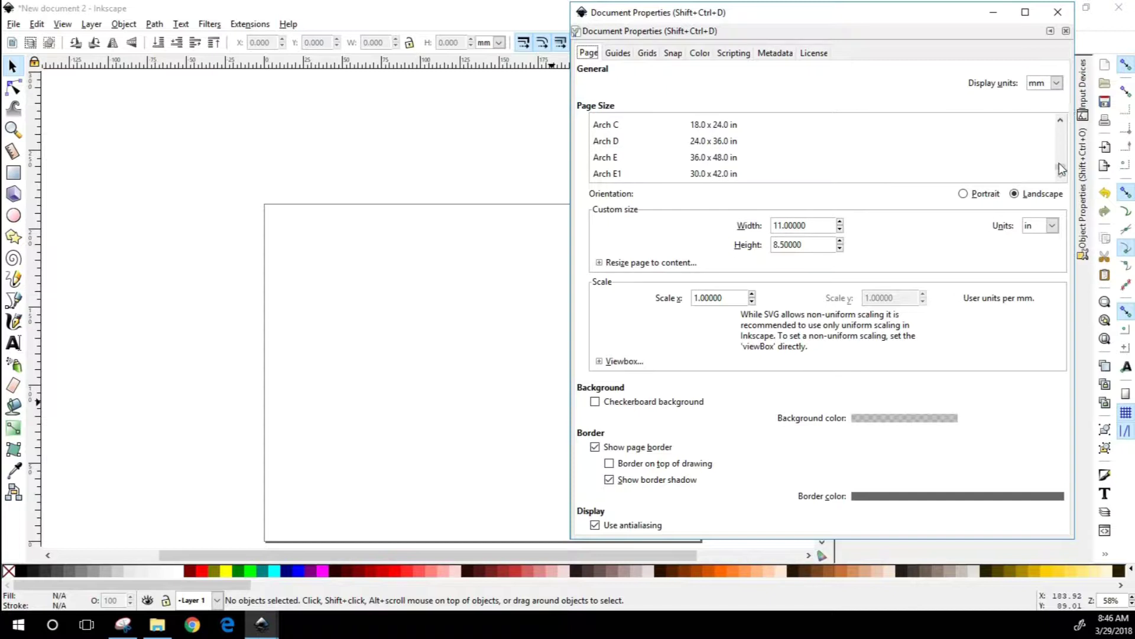
scroll(1063, 153, "up", 20)
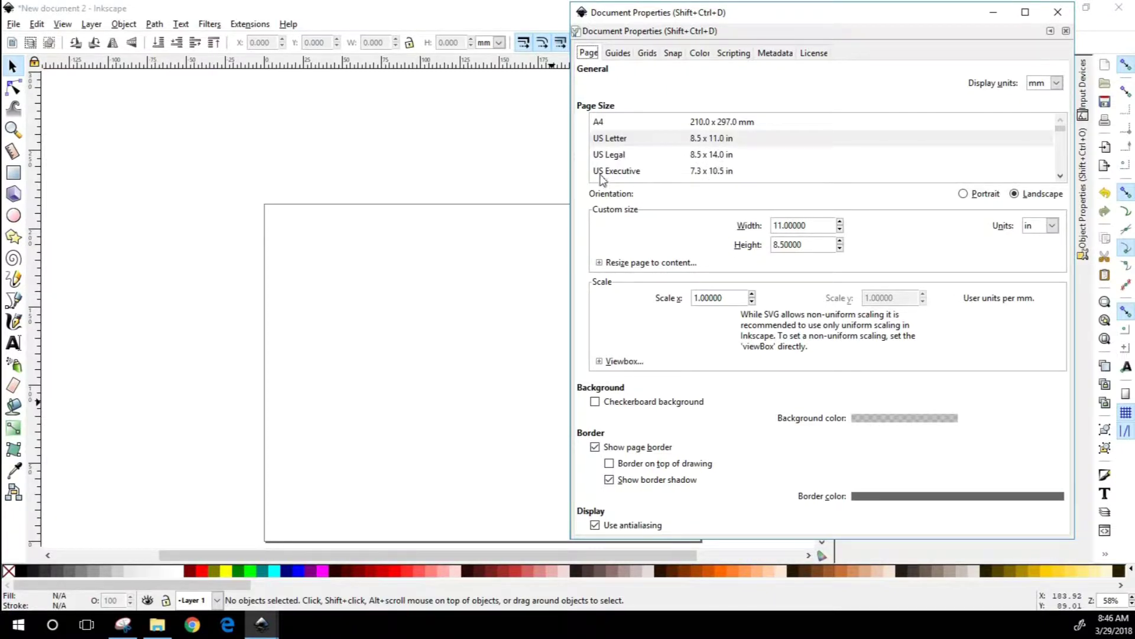
left_click(638, 141)
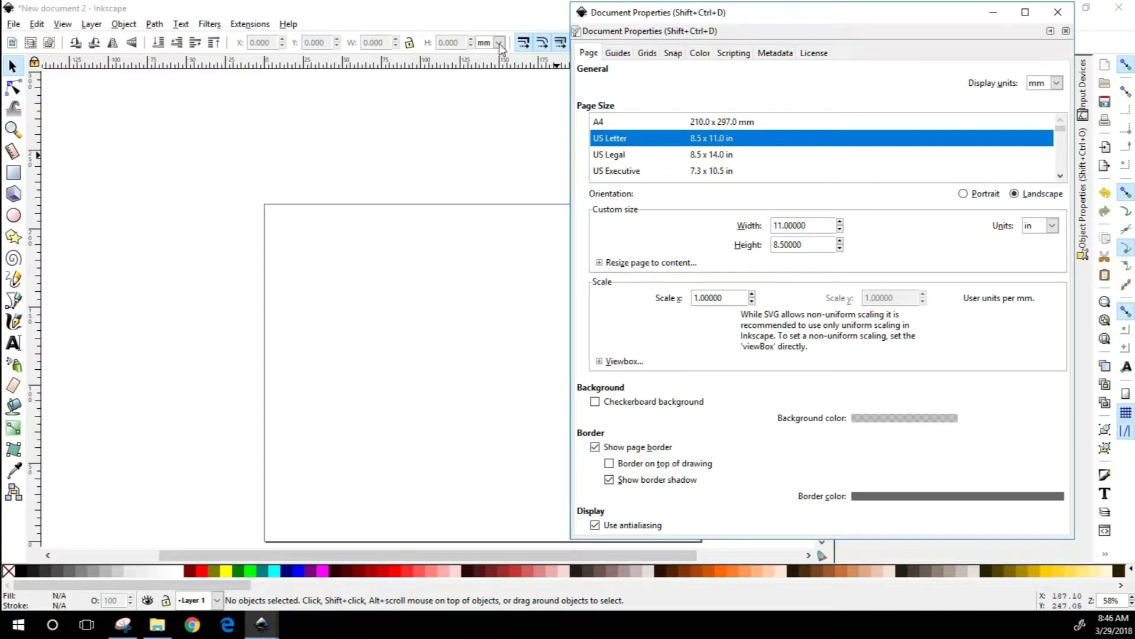
left_click(1057, 13)
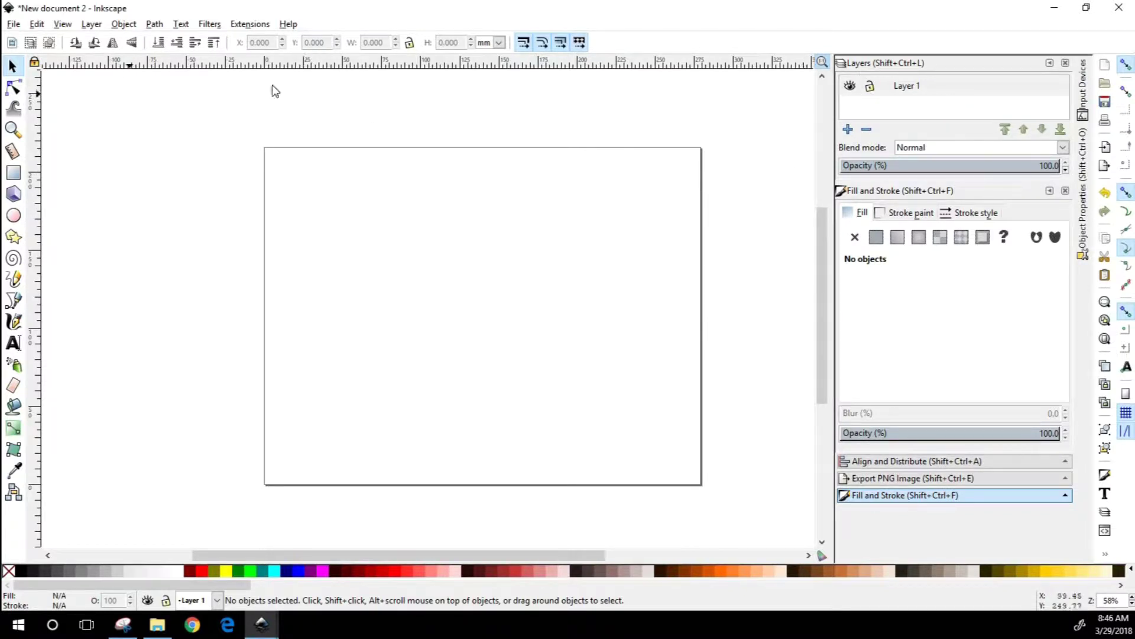
- Open the Layers dialog for the document
left_click(93, 24)
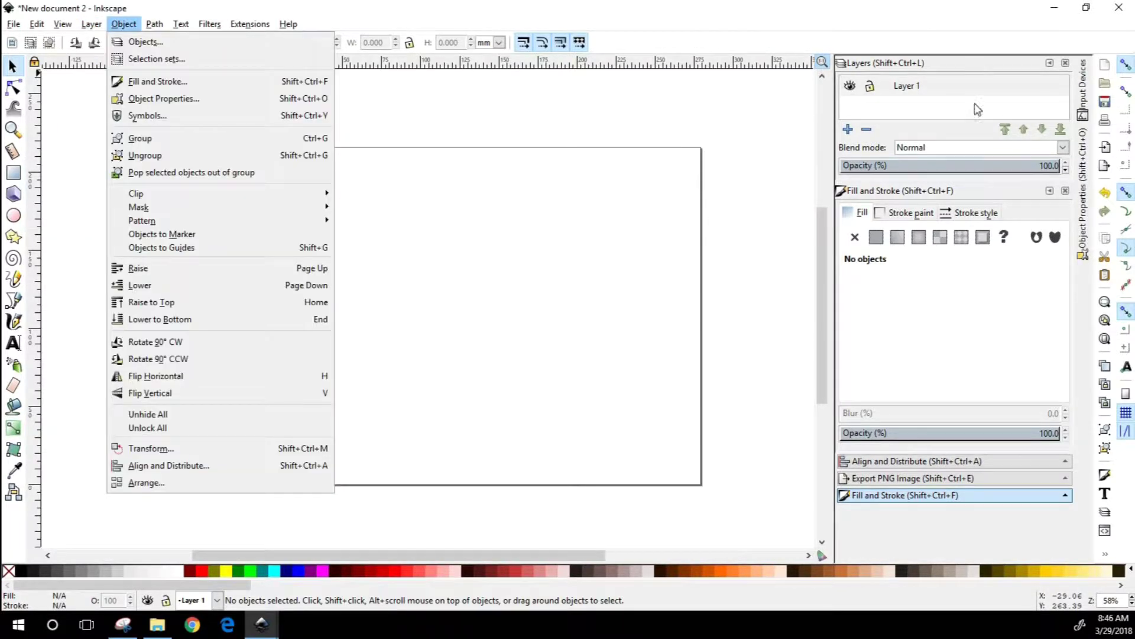
mouse_move(124, 23)
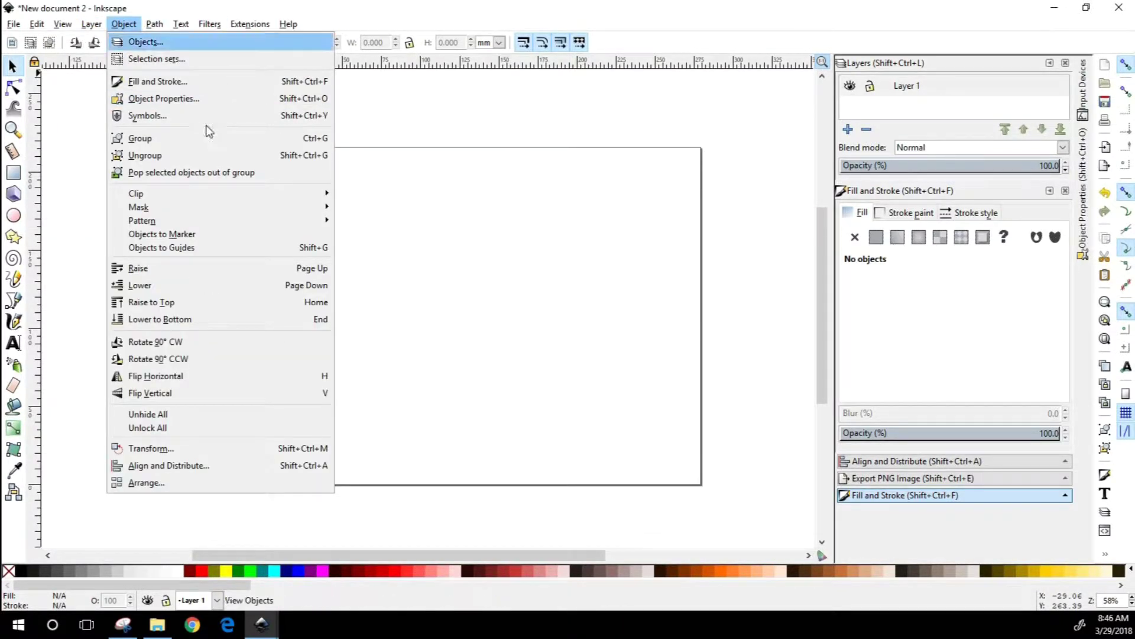
mouse_move(89, 28)
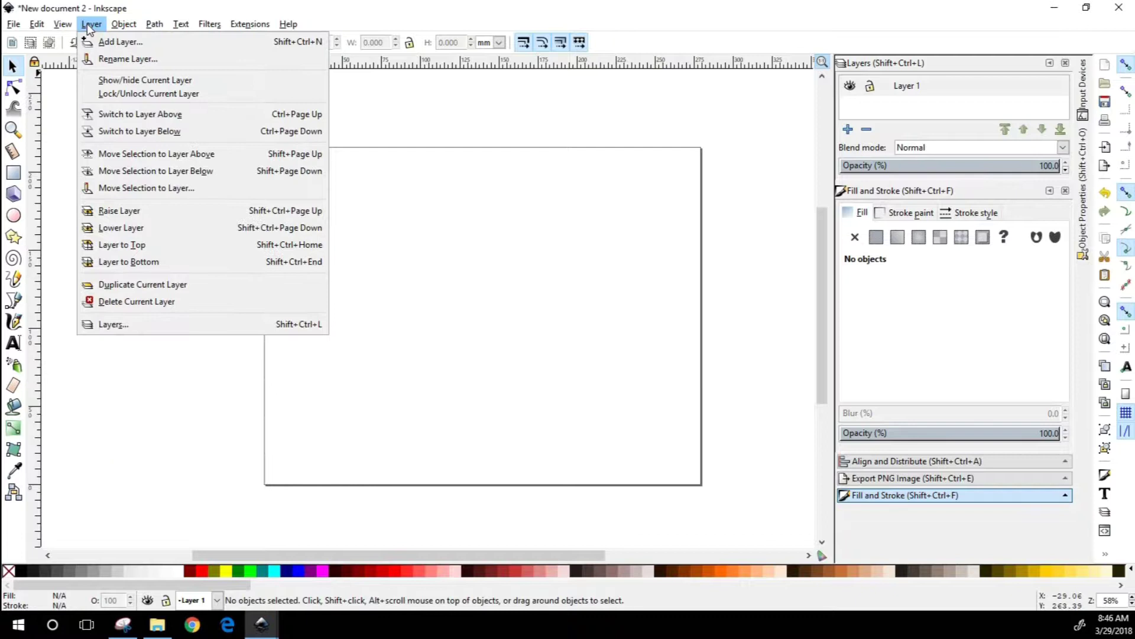
left_click(105, 324)
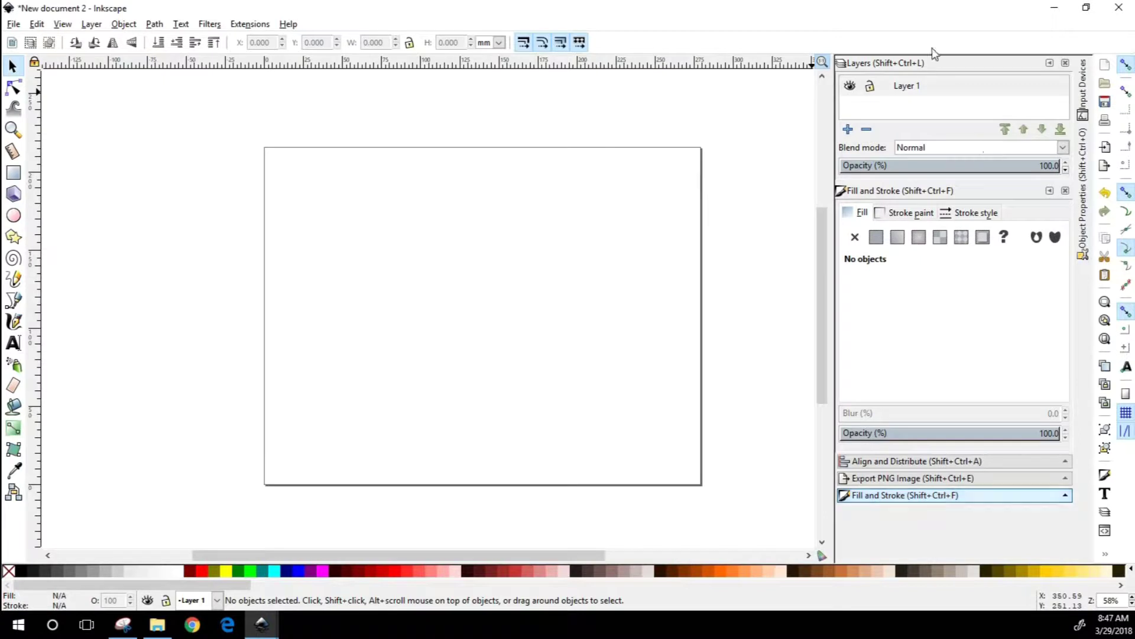
- Rename the layer Layer 1 as "Title and Panel Borders"
left_click(909, 94)
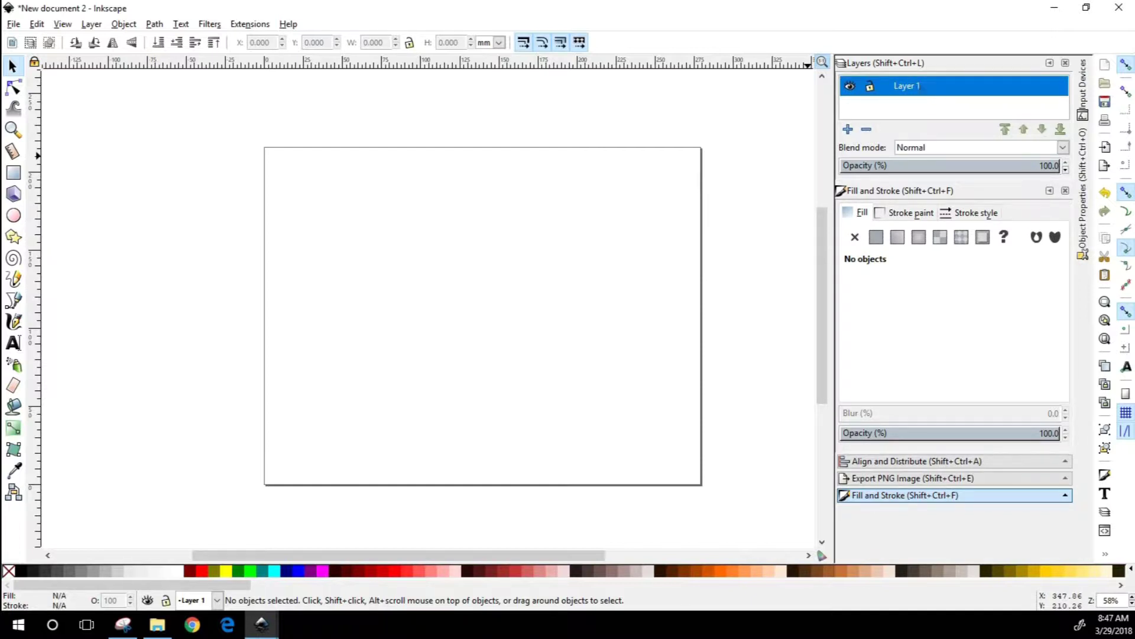
double_click(931, 86)
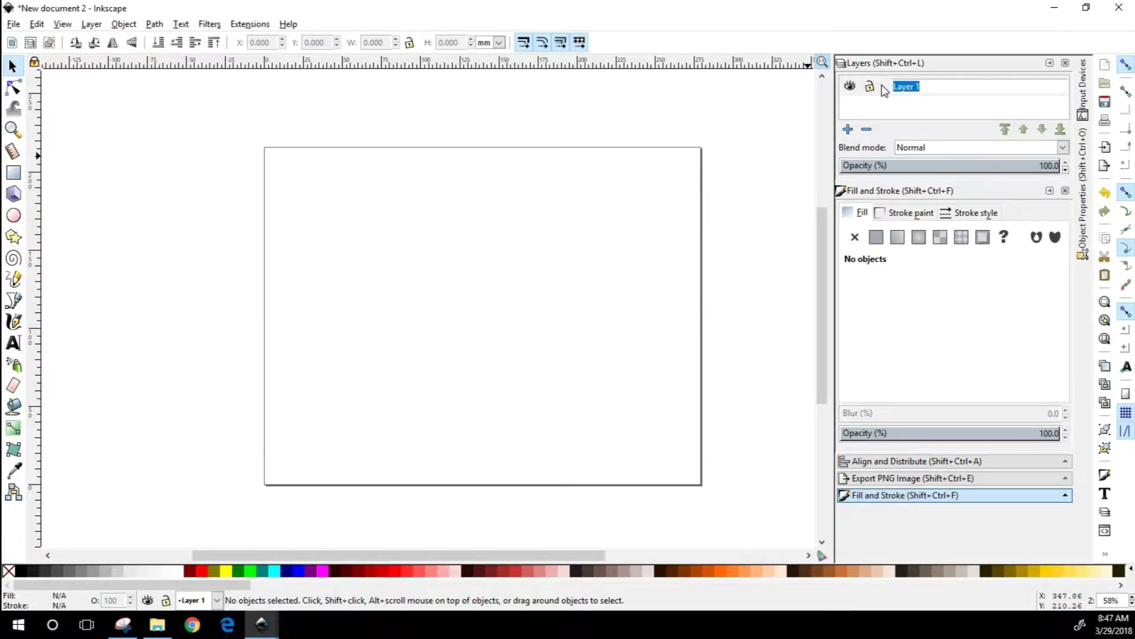
type("P")
type("itle and Pa")
type("nel Borders")
key("Return")
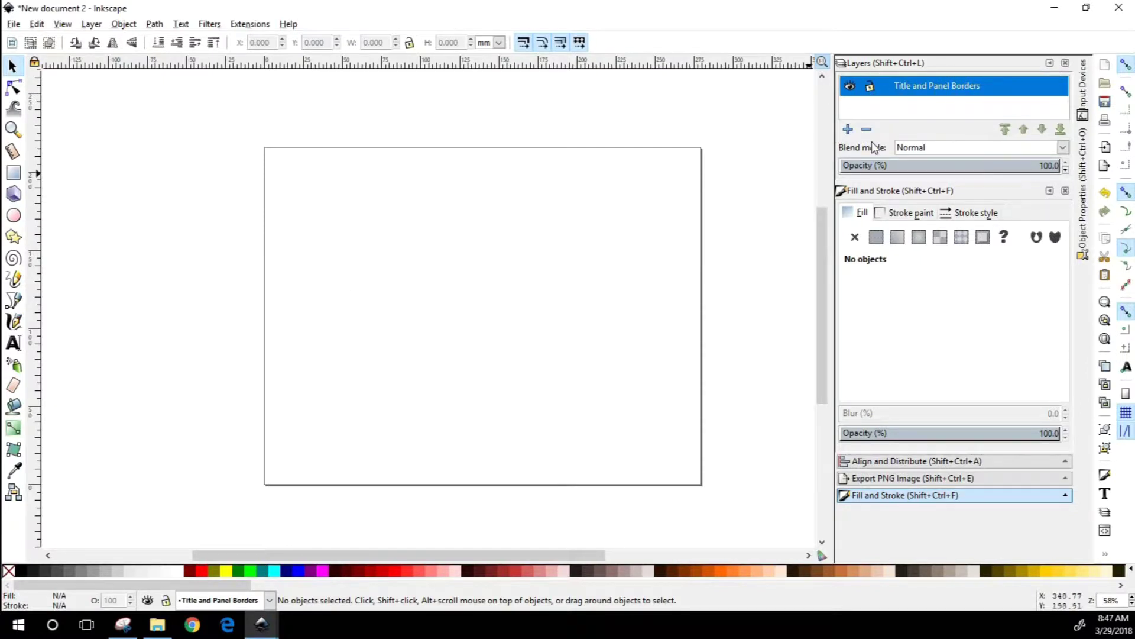
- Add a new layer named "Panel 1" below the Title and Panel Borders layer
left_click(848, 130)
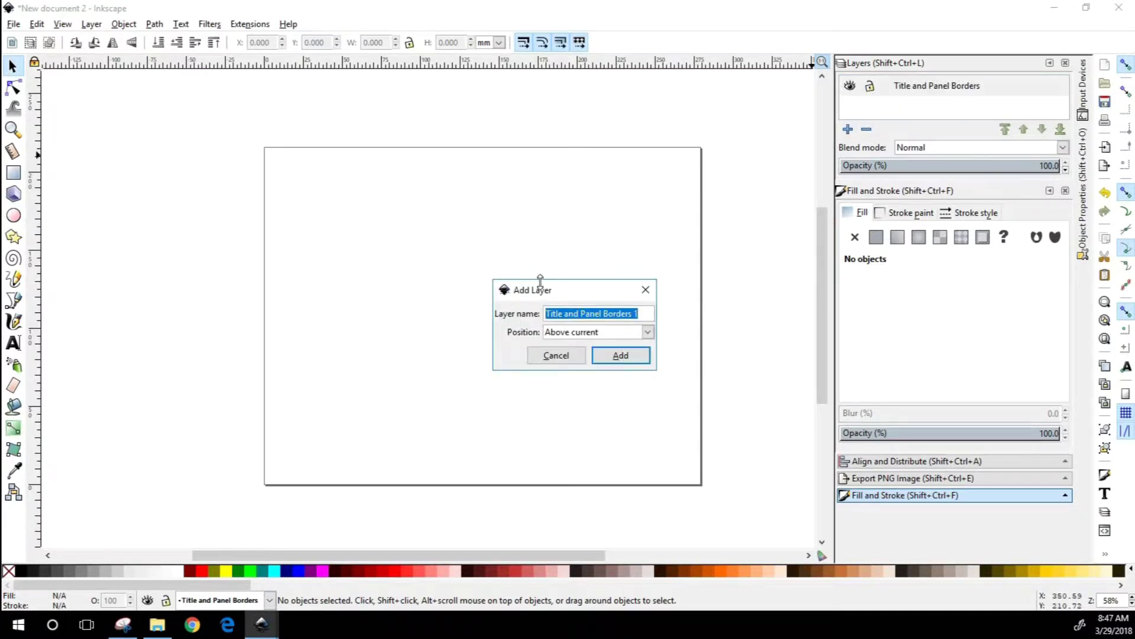
left_click_drag(556, 290, 700, 139)
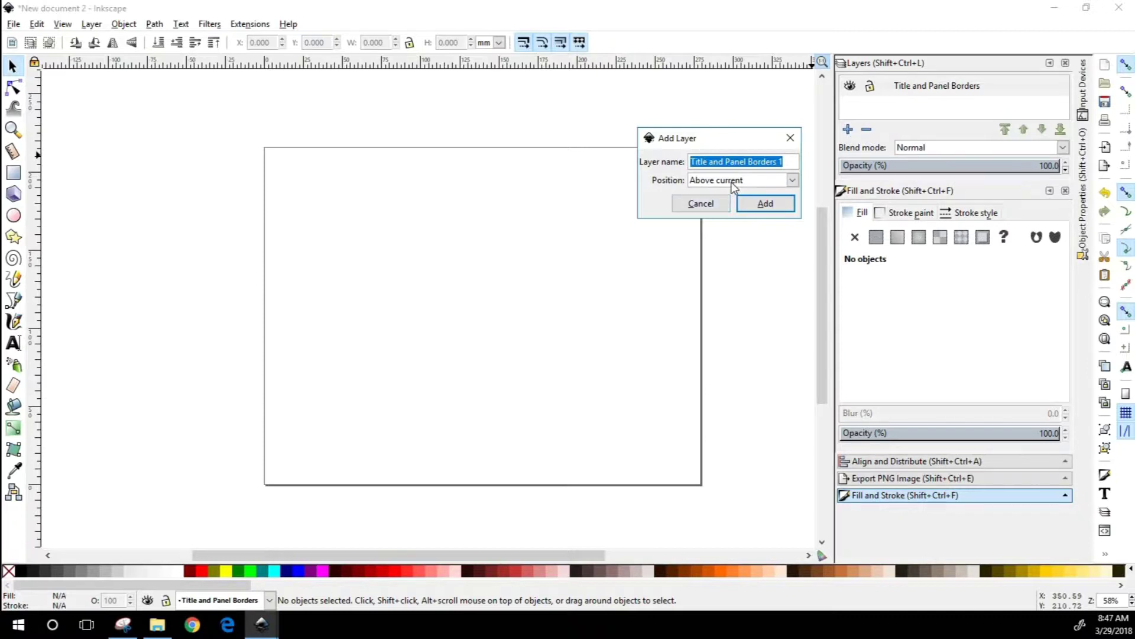
left_click(793, 180)
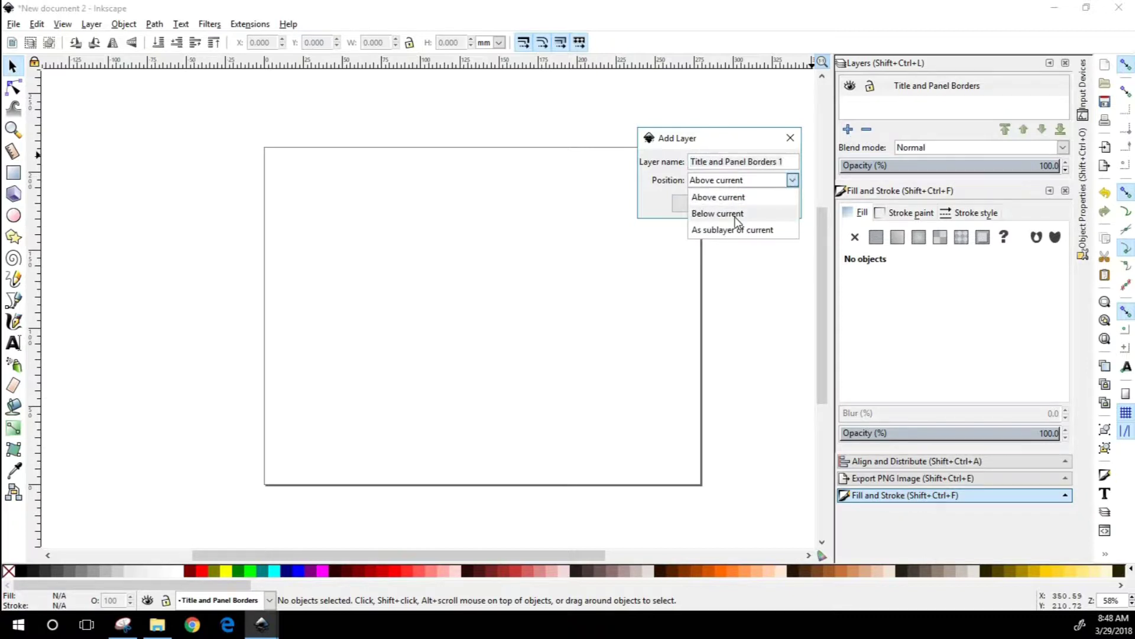
left_click(736, 214)
triple_click(777, 163)
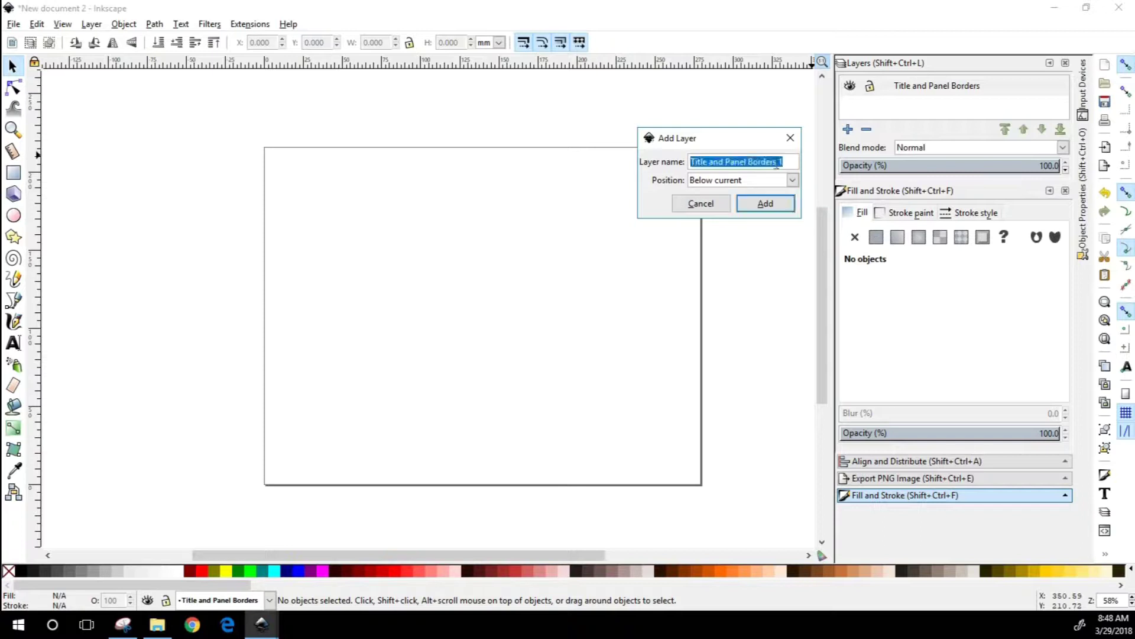
left_click(780, 162)
left_click_drag(778, 162, 473, 150)
type("Pe")
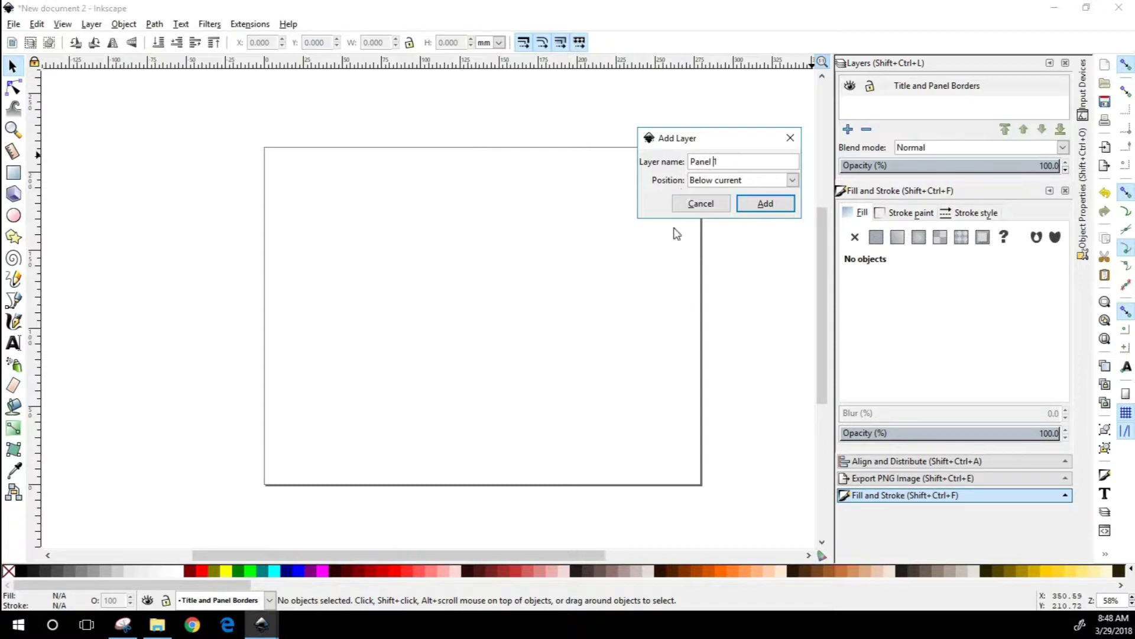
left_click(773, 208)
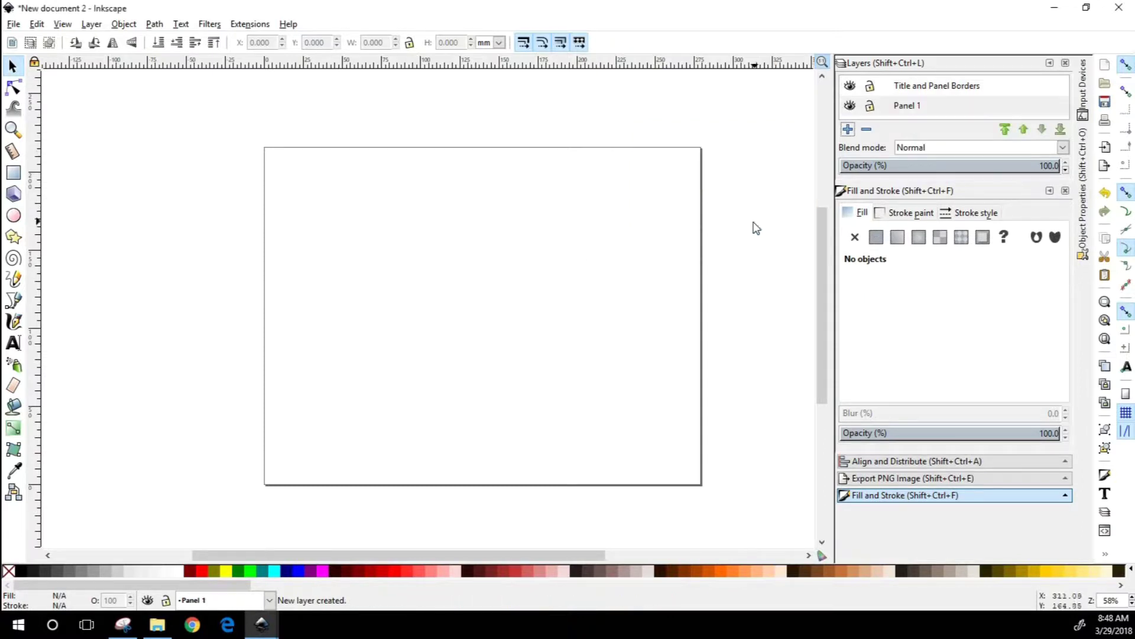
- Add three more layers named Panel 2, Panel 3 and Panel 4, each above the current layer
left_click(848, 129)
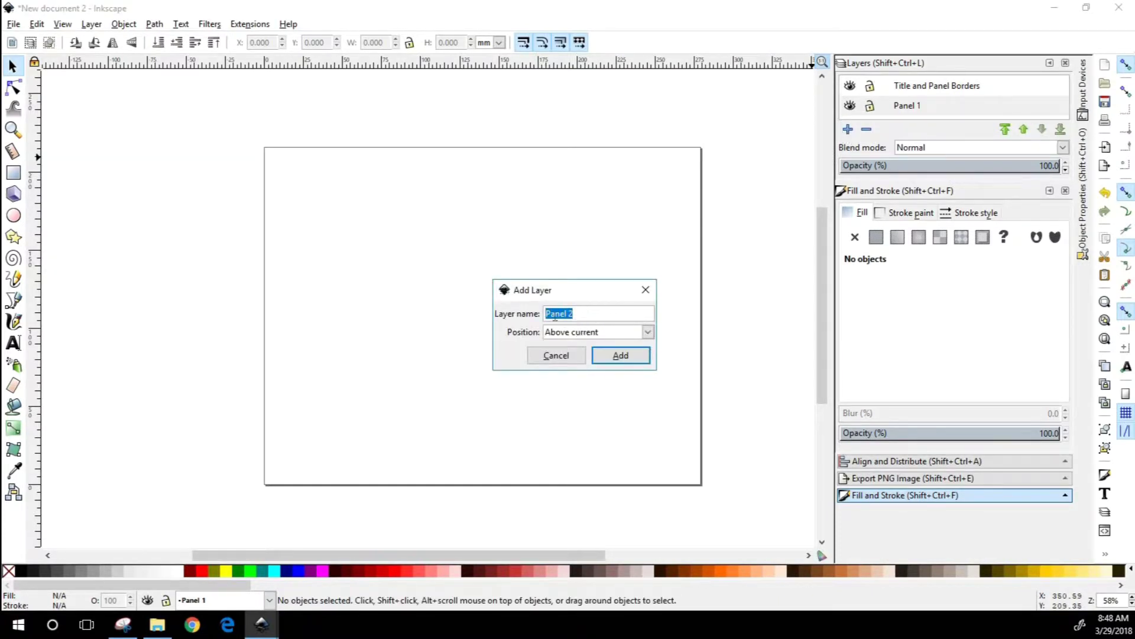
left_click(621, 355)
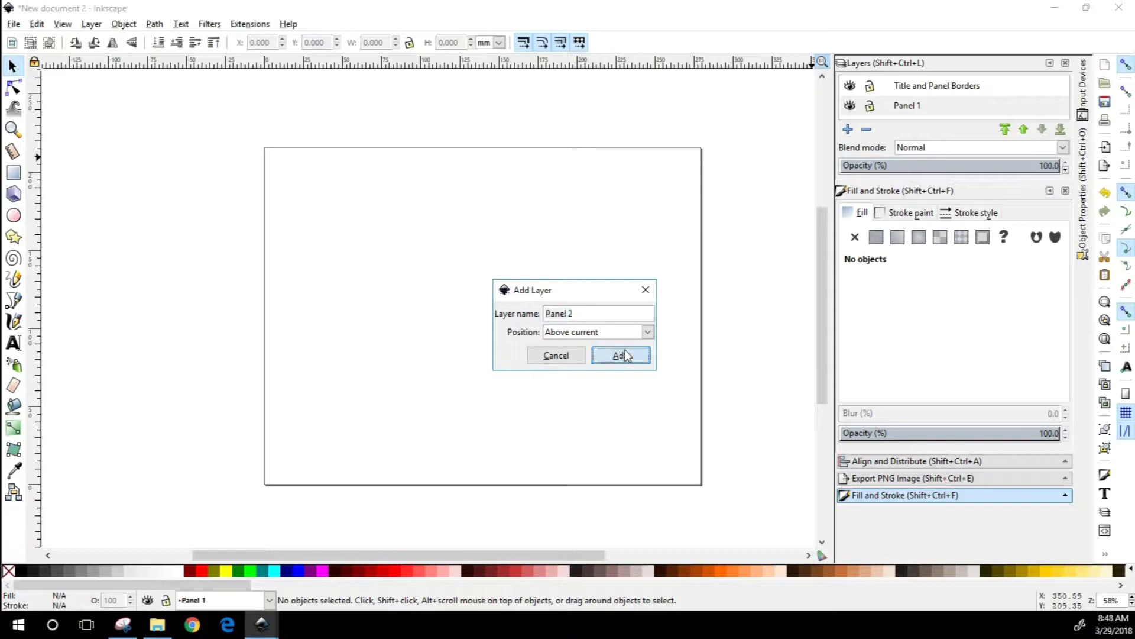
left_click(849, 129)
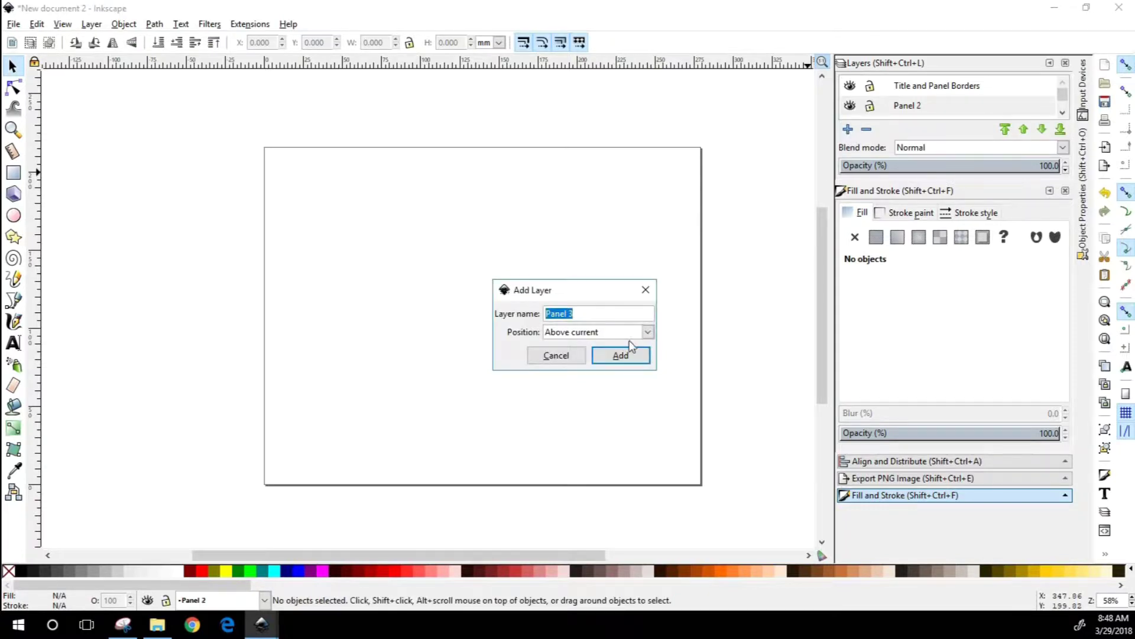
left_click(645, 353)
left_click(848, 129)
left_click(618, 353)
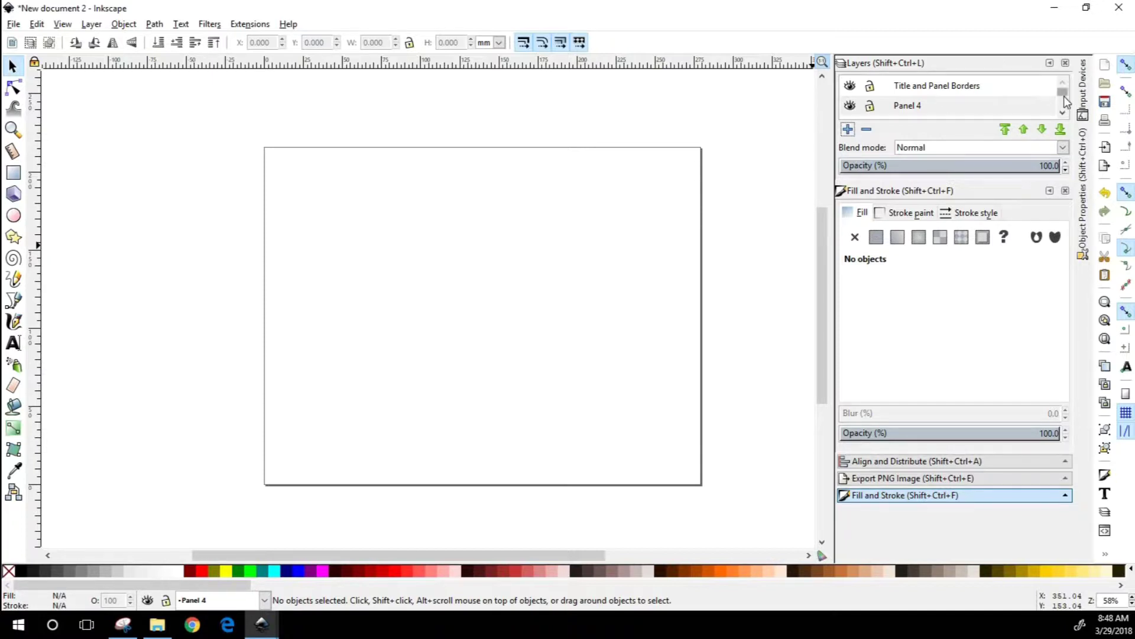
- Raise the Panel 1 layer above Panels 2, 3 and 4, directly beneath Title and Panel Borders
scroll(1063, 95, "down", 2)
scroll(1063, 96, "up", 2)
scroll(1063, 105, "down", 1)
scroll(1063, 98, "up", 1)
scroll(1063, 98, "down", 3)
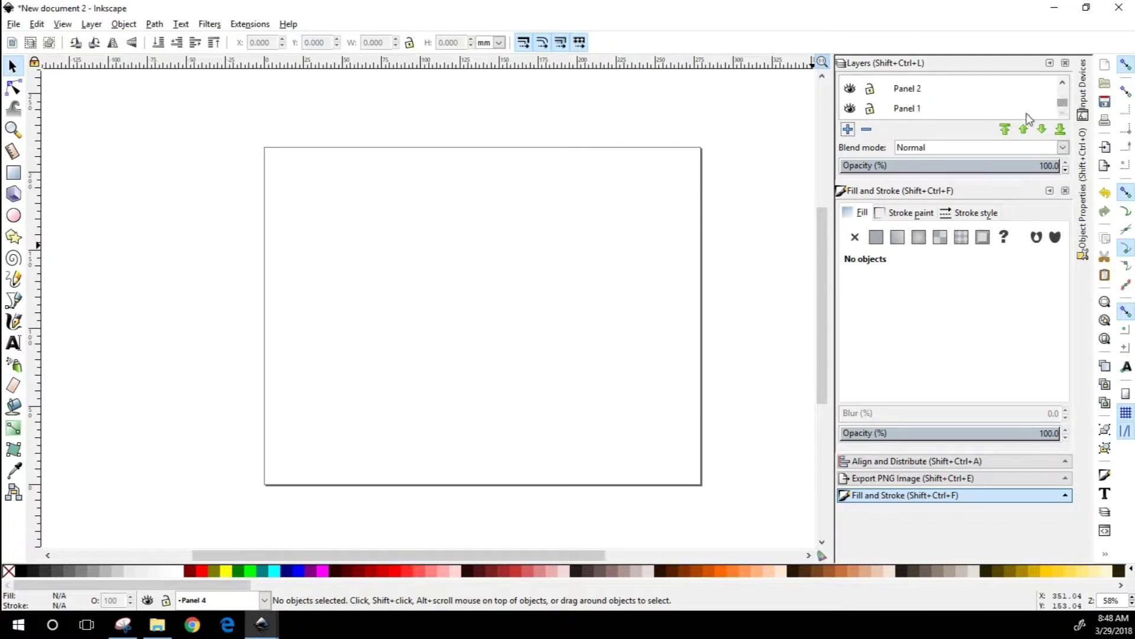
left_click(915, 110)
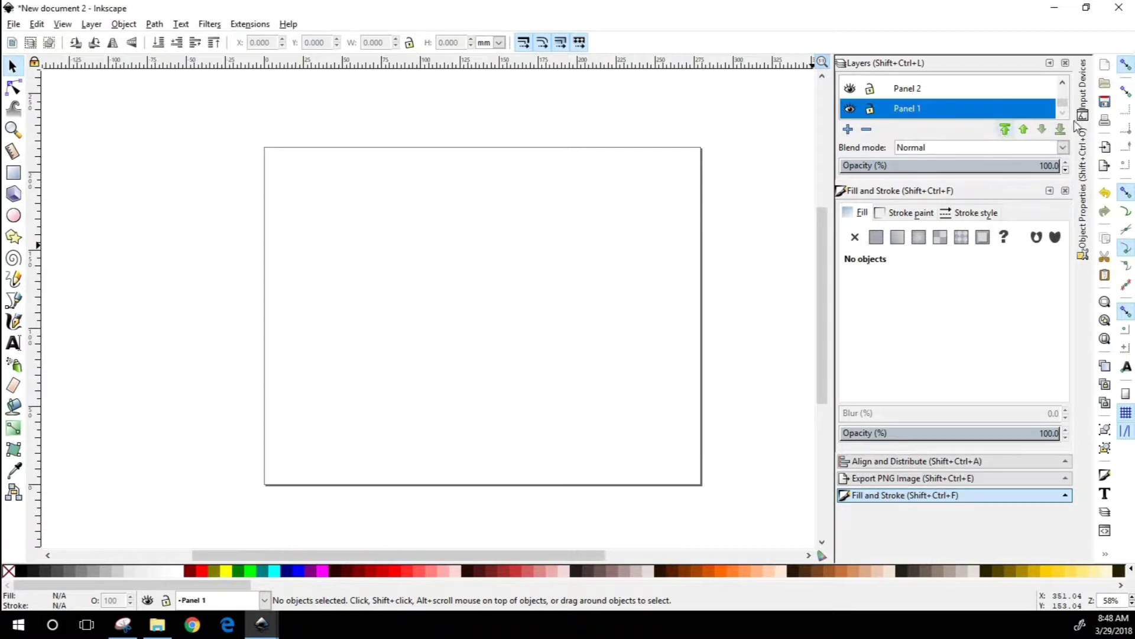
left_click(1024, 130)
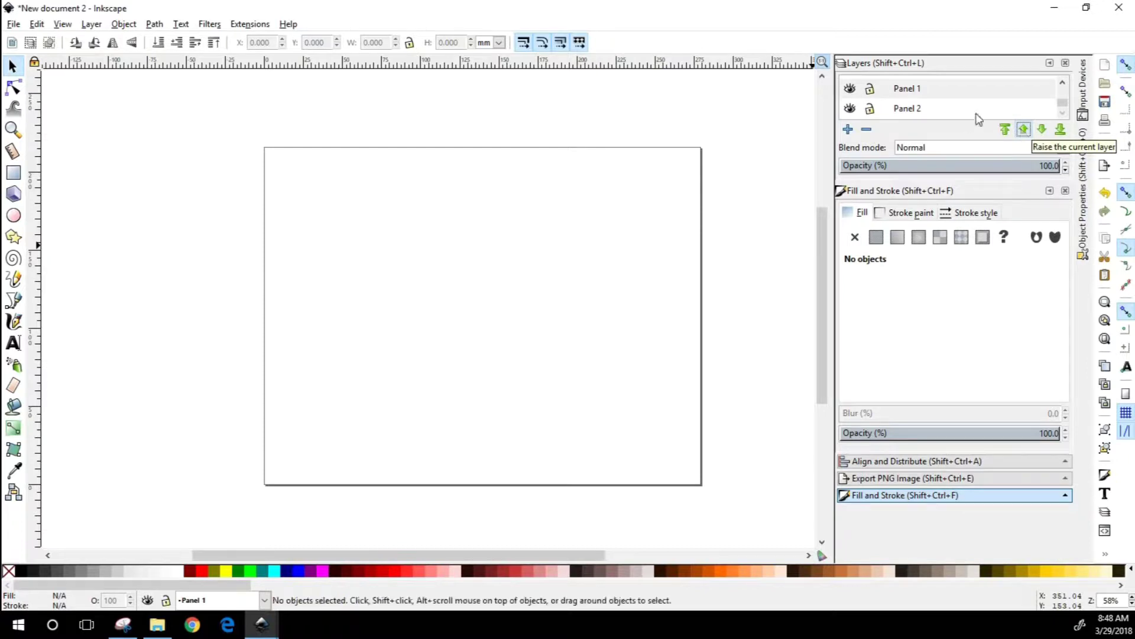
scroll(1064, 101, "up", 1)
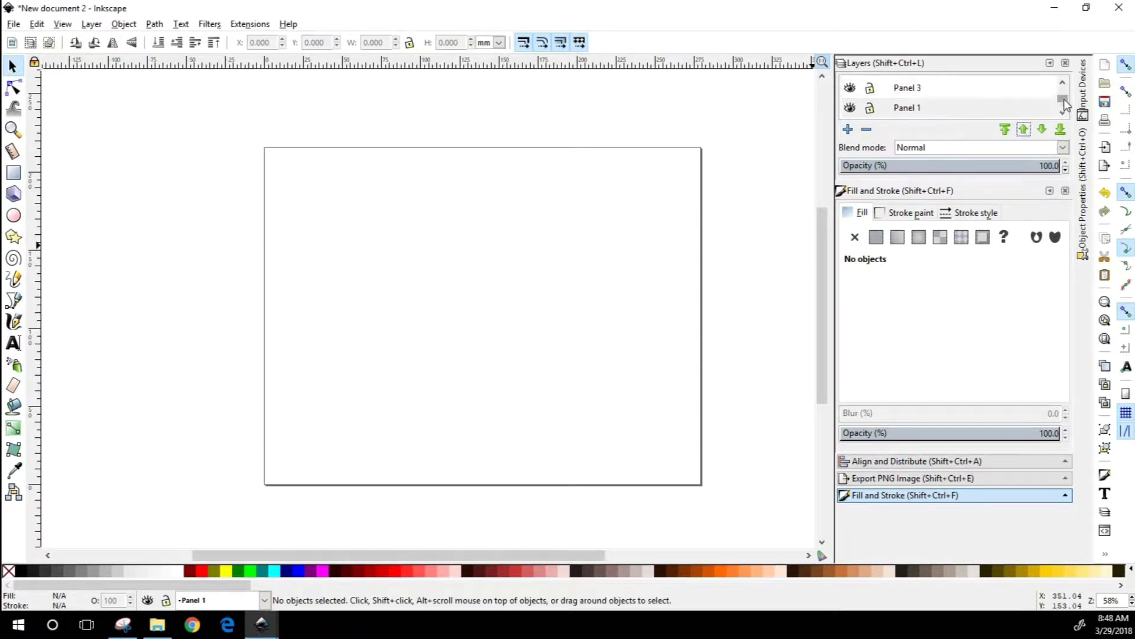
left_click(1023, 130)
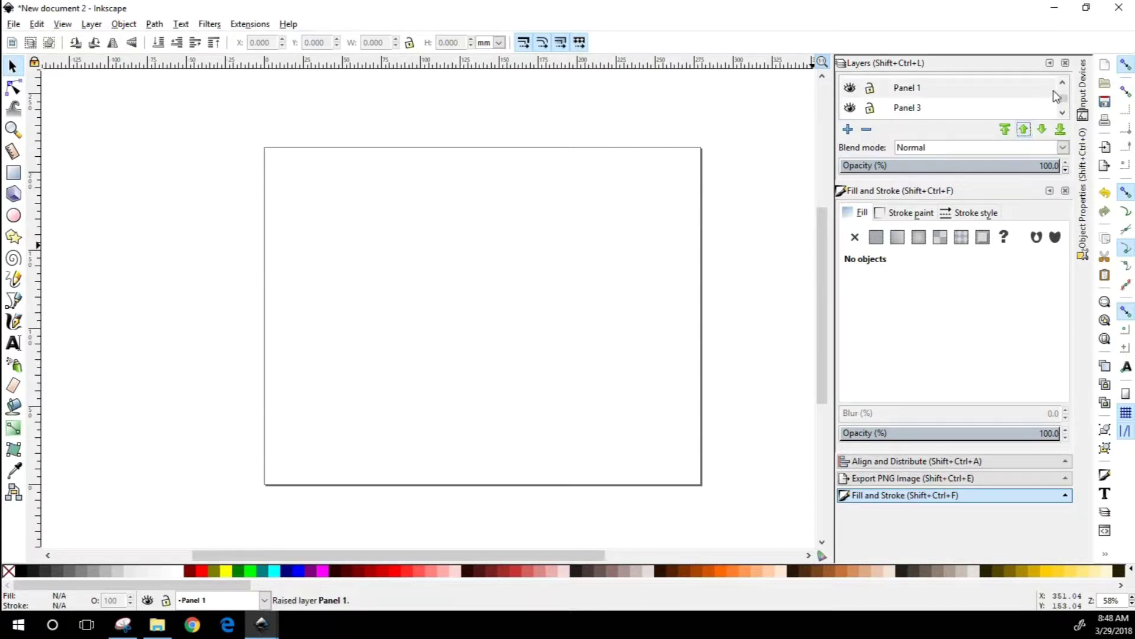
left_click(1024, 130)
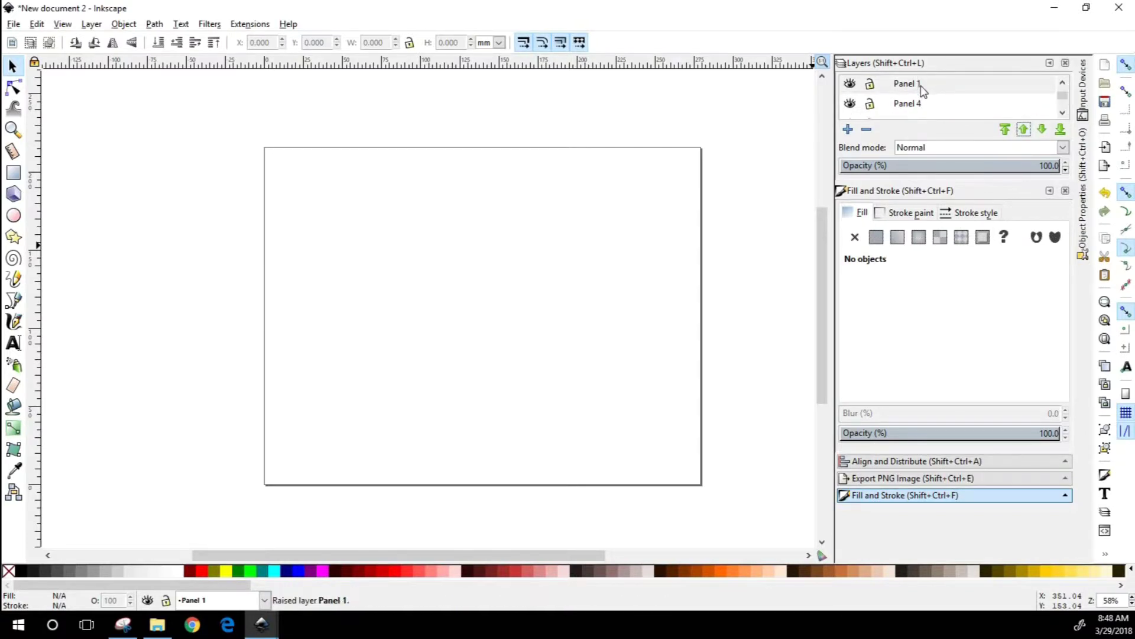
- Lower the Panel 4 layer beneath Panel 3 and Panel 2 so it sits last in the layer order
scroll(921, 89, "up", 1)
scroll(914, 107, "down", 1)
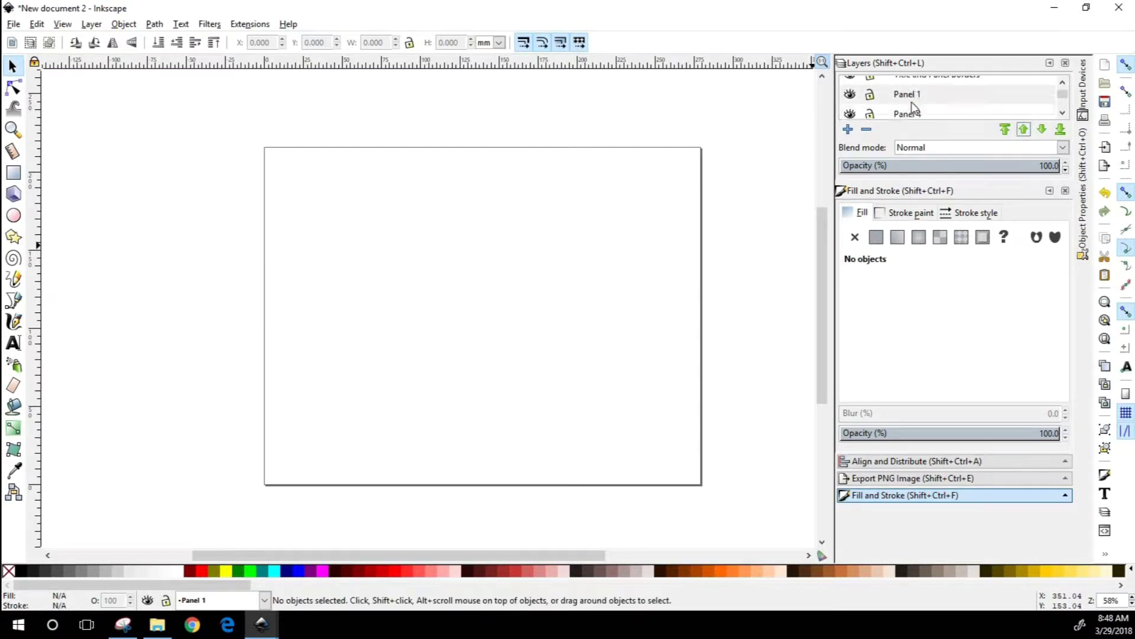
scroll(915, 101, "down", 1)
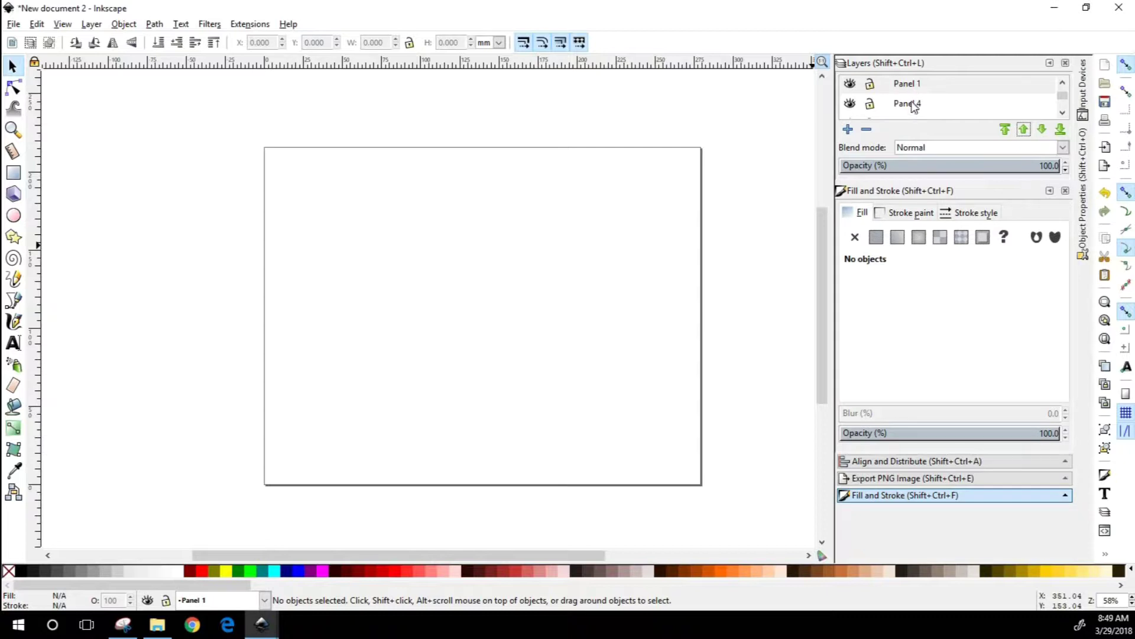
left_click(916, 106)
left_click(1043, 134)
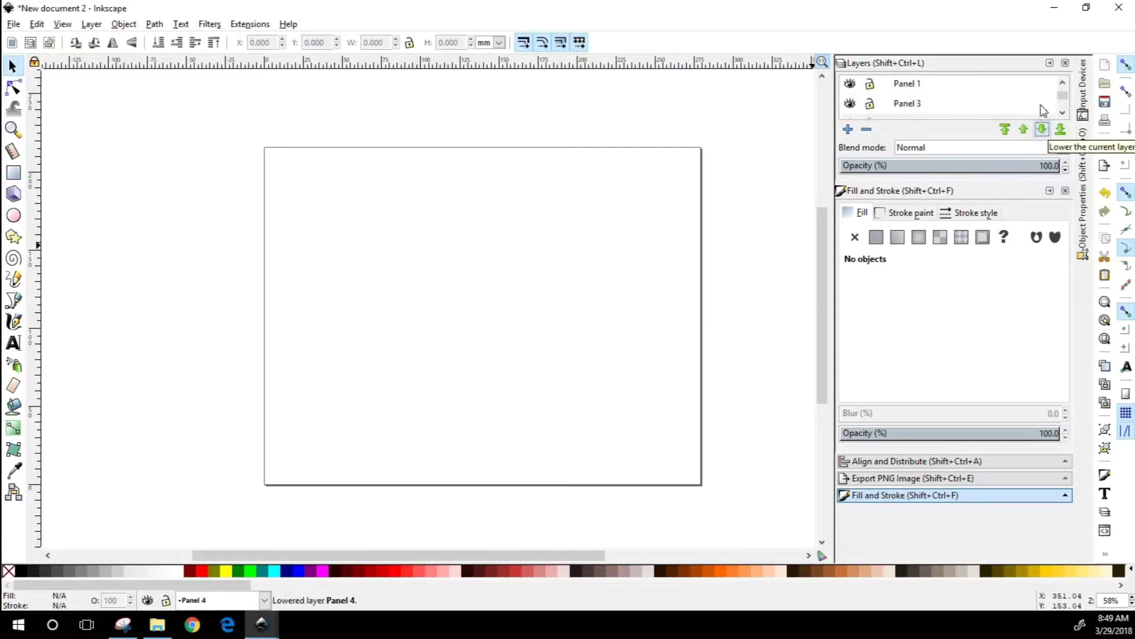
scroll(968, 99, "down", 1)
left_click(914, 112)
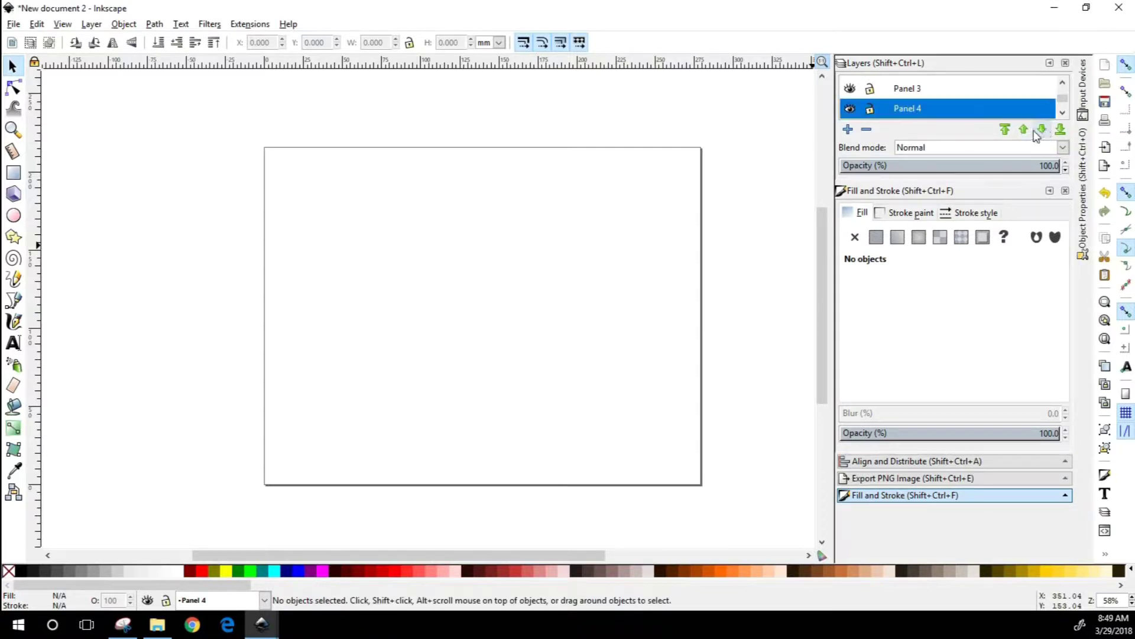
left_click(1042, 129)
- Raise the Panel 2 layer above Panel 3, directly beneath Panel 1
scroll(920, 102, "down", 1)
left_click(935, 101)
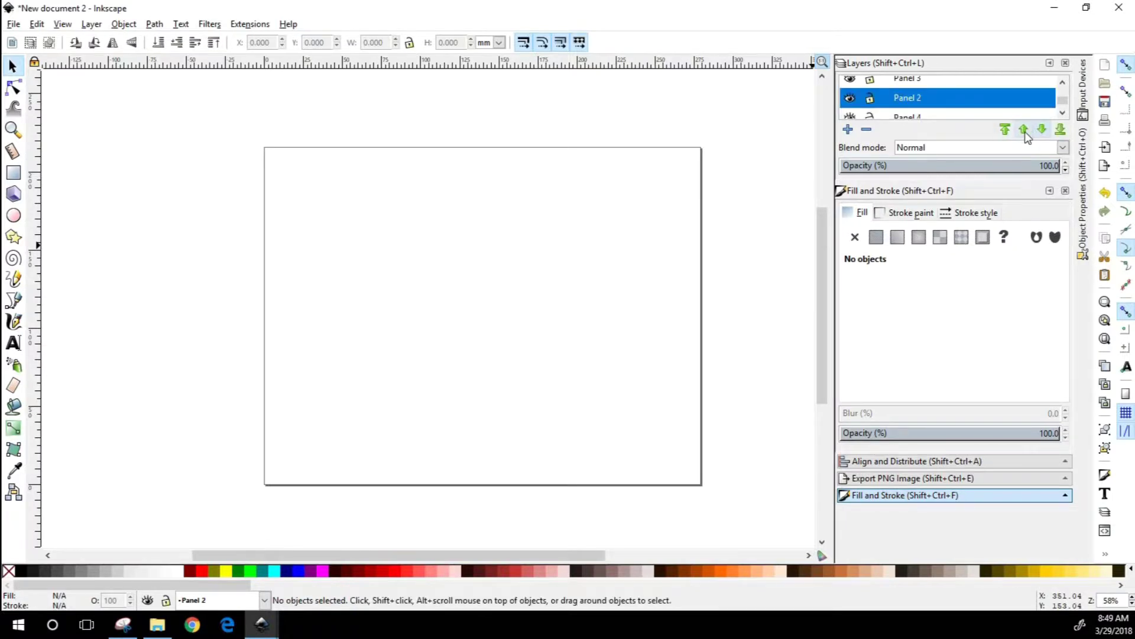
left_click(1024, 129)
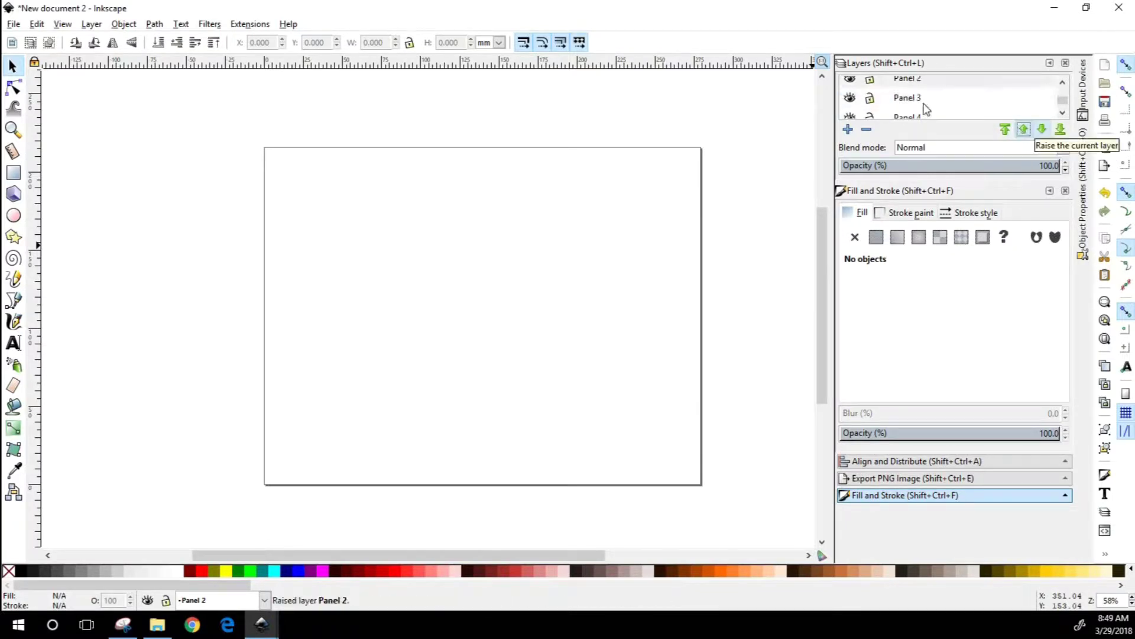
scroll(933, 109, "up", 1)
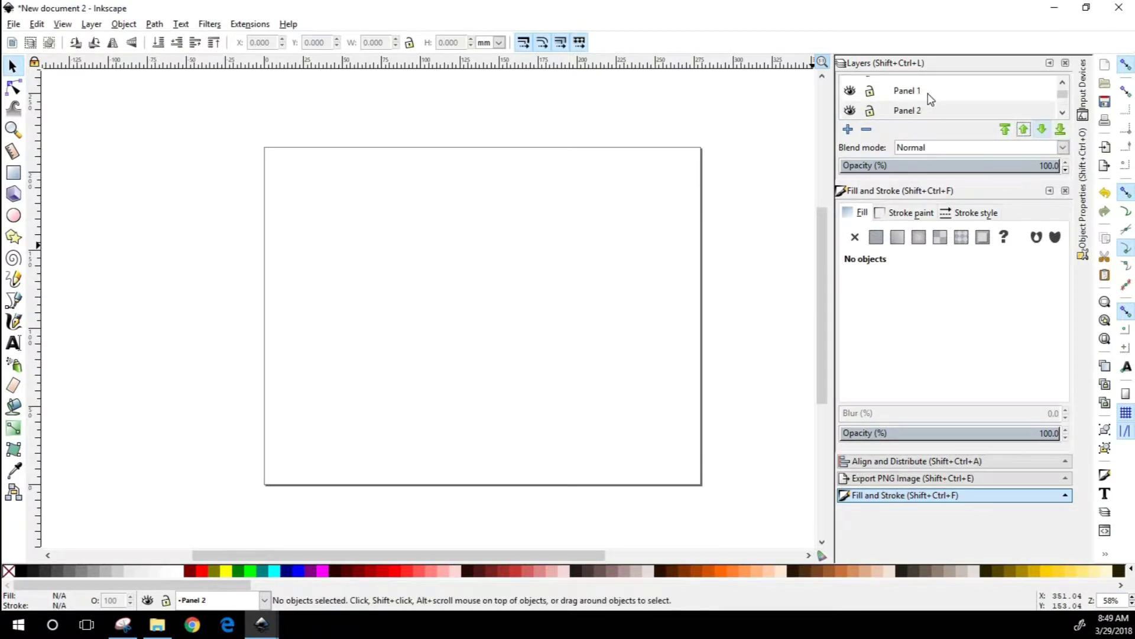
scroll(927, 112, "down", 1)
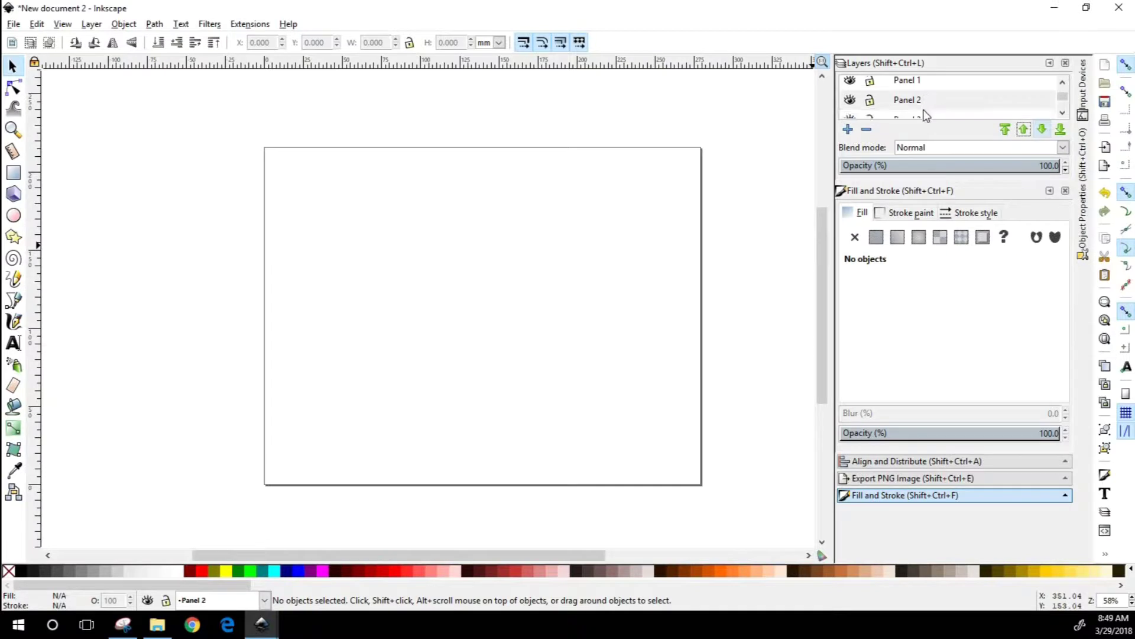
- Minimize the Fill and Stroke dialog and enlarge the Layers list enough to show all five layers
left_click(1050, 193)
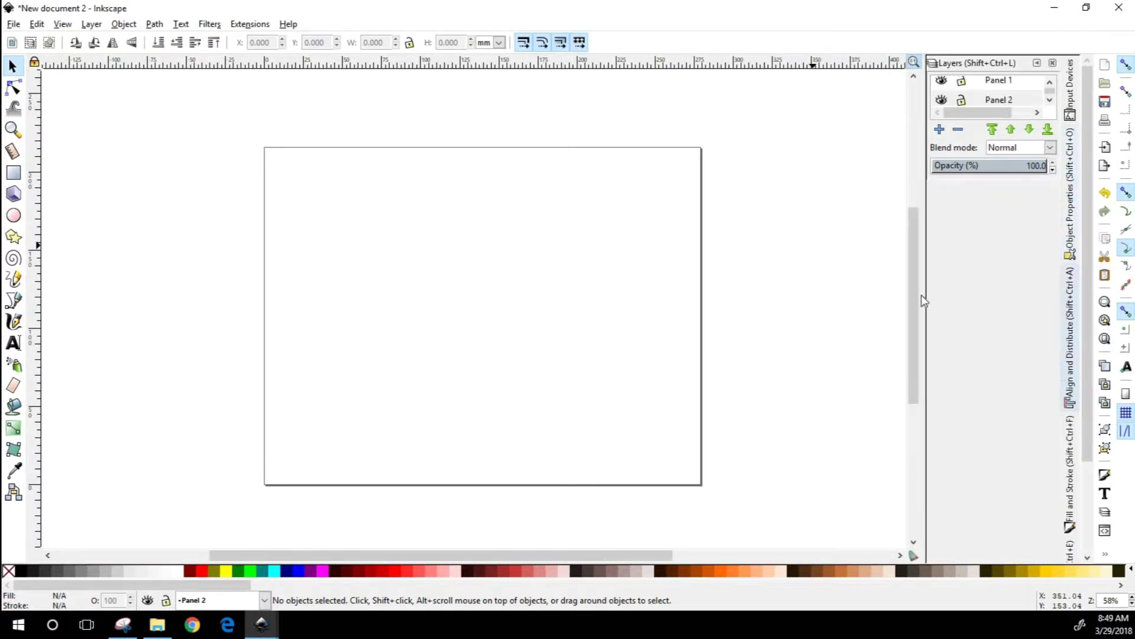
left_click_drag(855, 281, 825, 282)
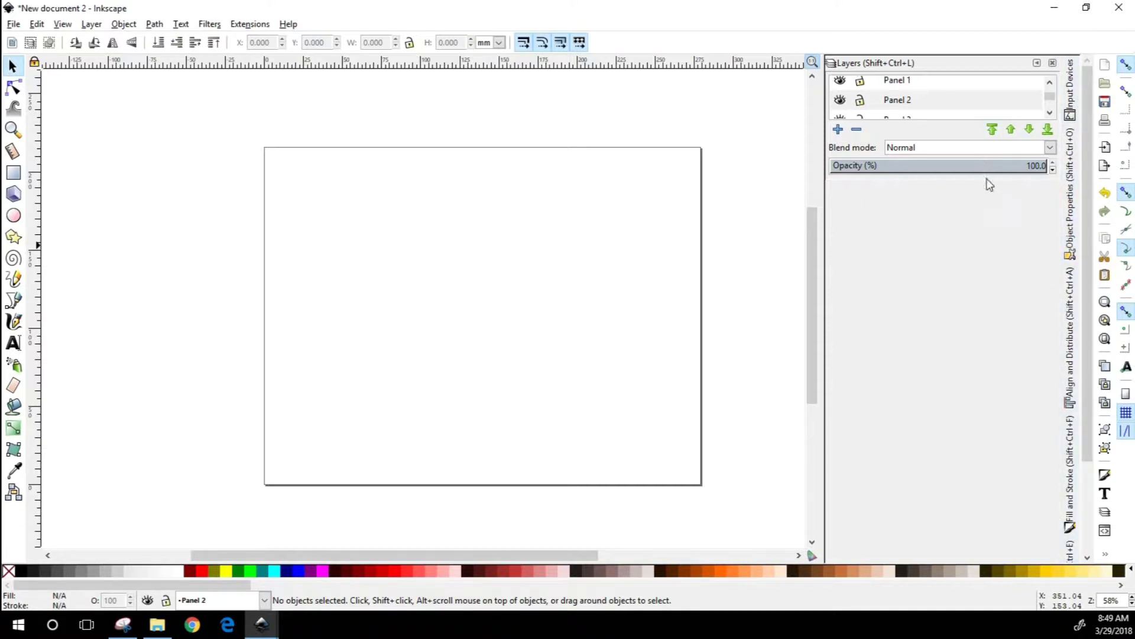
left_click_drag(985, 180, 981, 281)
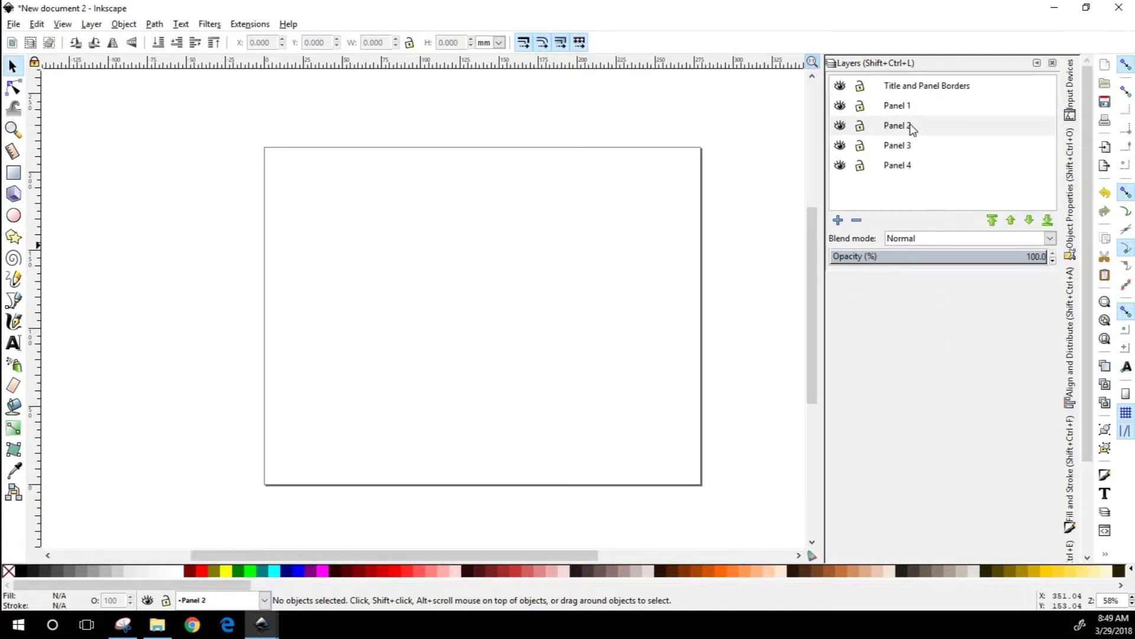
- Make Title and Panel Borders the current layer and lock the Panel 1, Panel 2, Panel 3 and Panel 4 layers
left_click(902, 93)
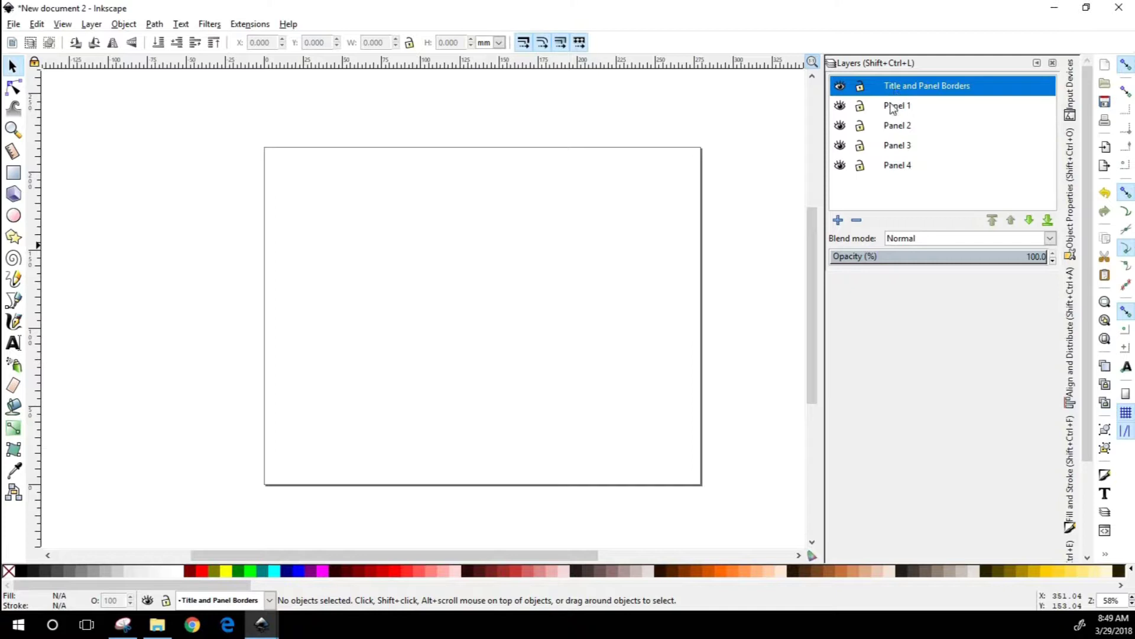
left_click(860, 106)
left_click(860, 125)
left_click(861, 146)
left_click(860, 166)
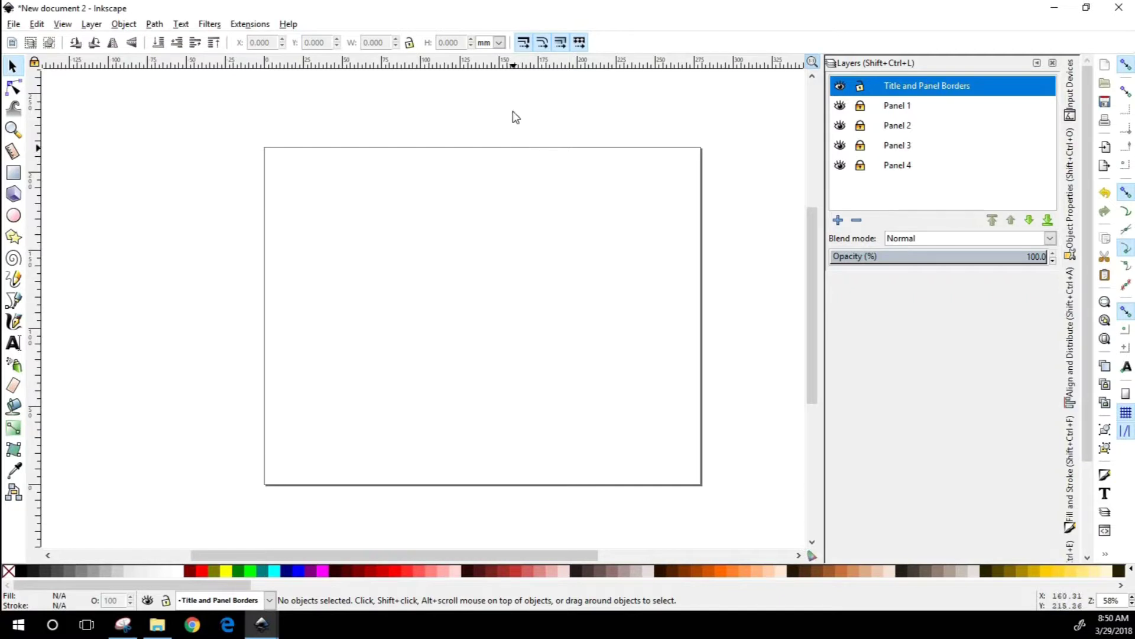
- Draw a rectangle about 128.5 × 97.6 mm in the page's upper-left corner and reopen the Fill and Stroke settings
scroll(514, 115, "up", 1)
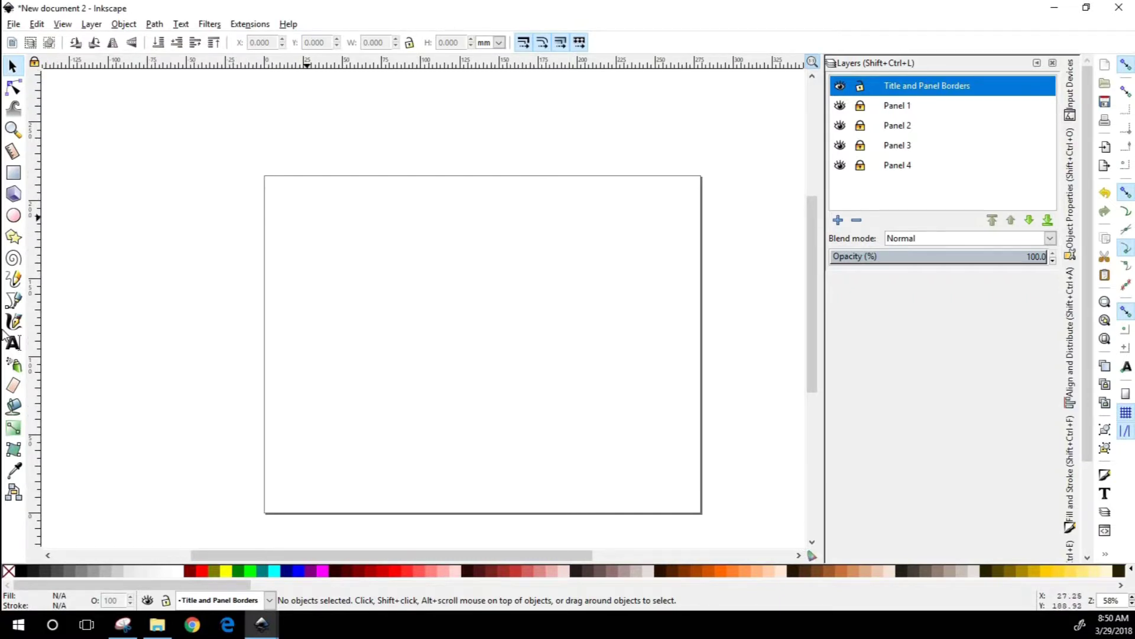
left_click(14, 176)
left_click_drag(271, 185, 472, 337)
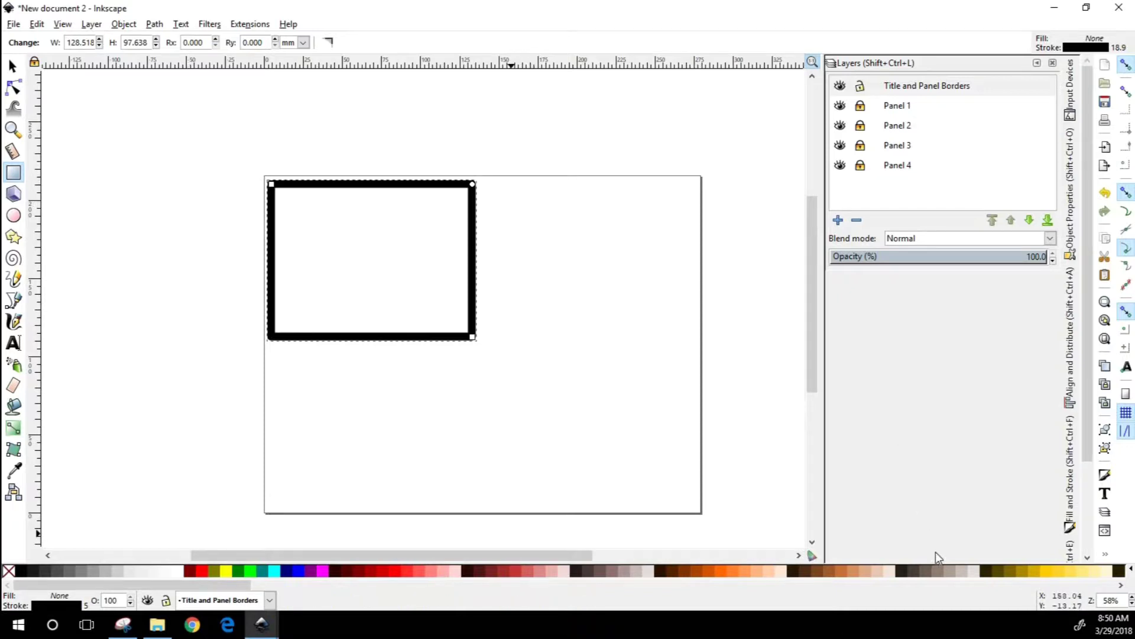
left_click(1071, 500)
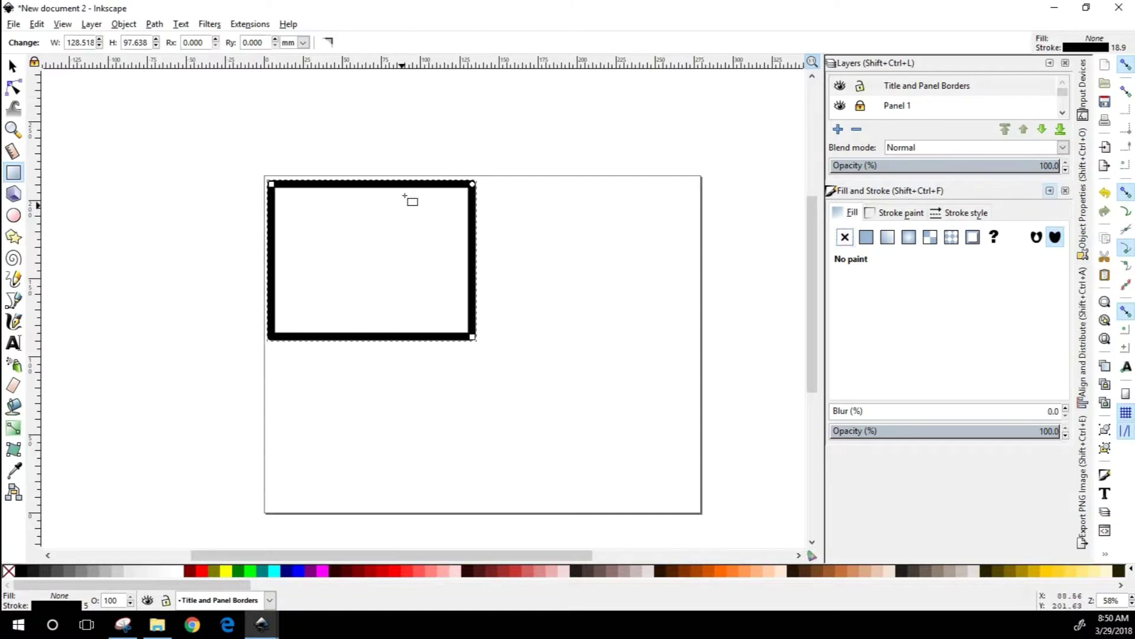
- Draw a trial rectangle about 155 × 97 mm overlapping the first one, and delete it
left_click_drag(337, 448, 580, 298)
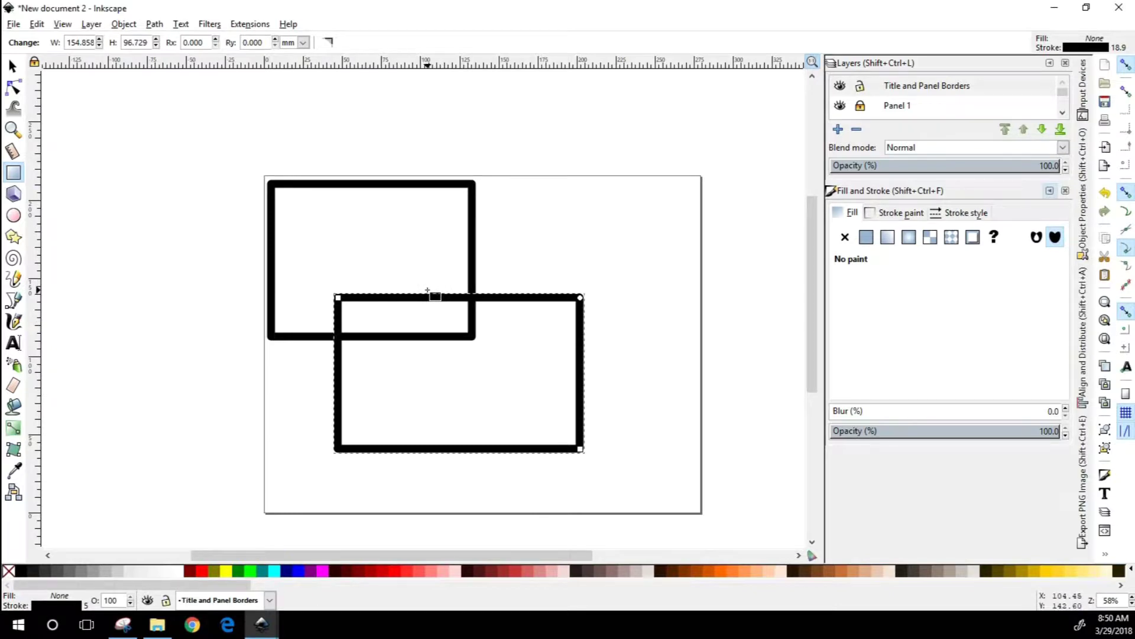
key("Delete")
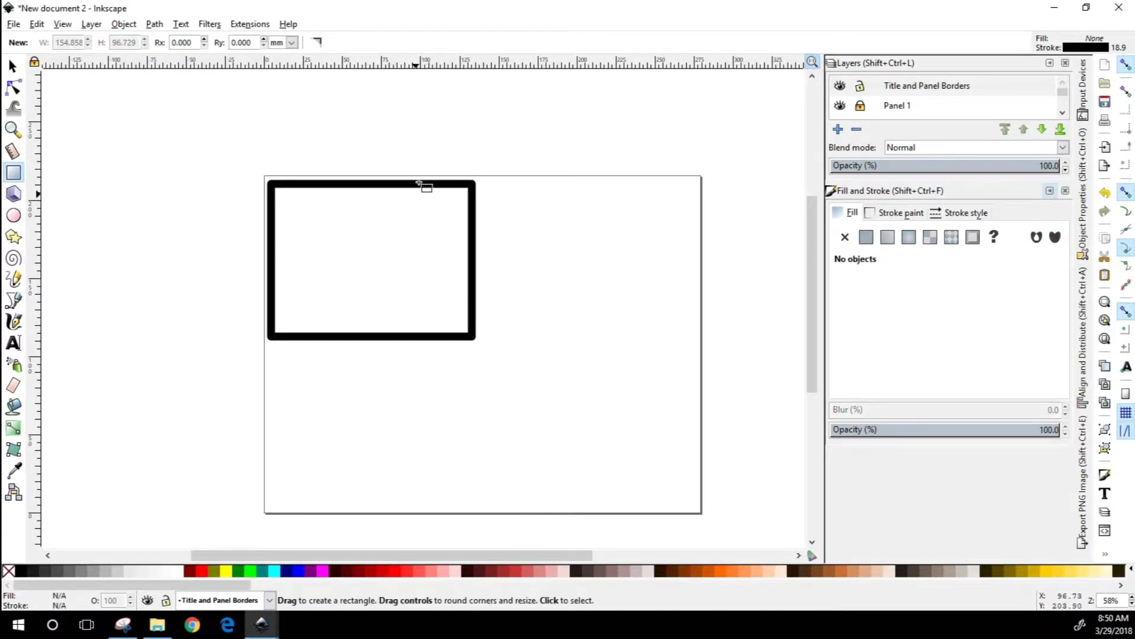
- Select the remaining panel rectangle and change its stroke width unit to px
left_click(911, 213)
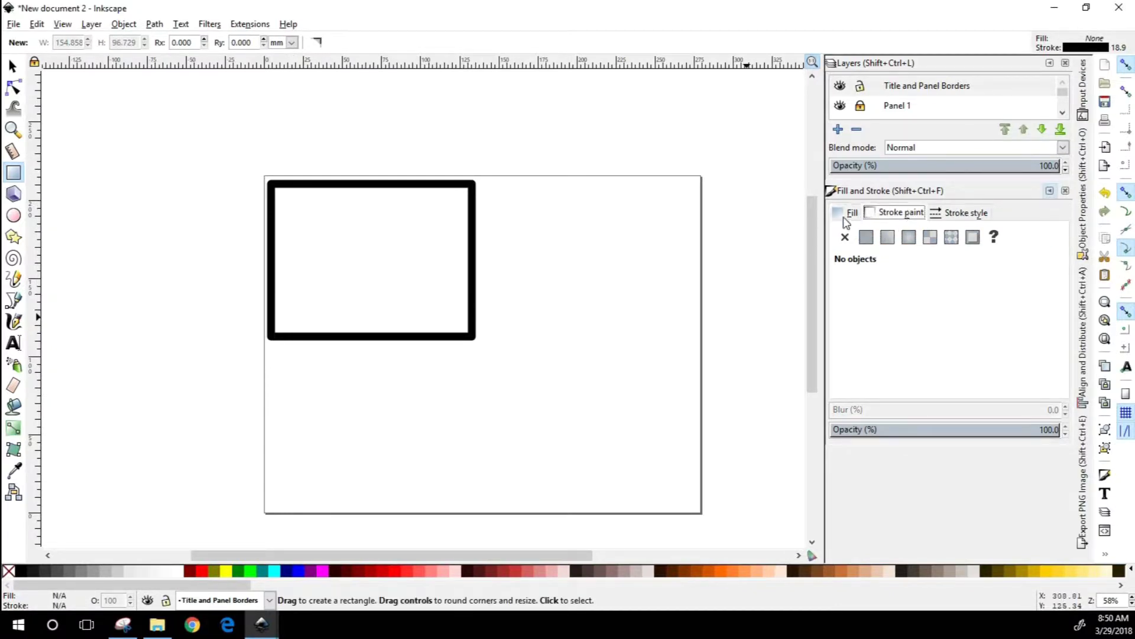
left_click(969, 213)
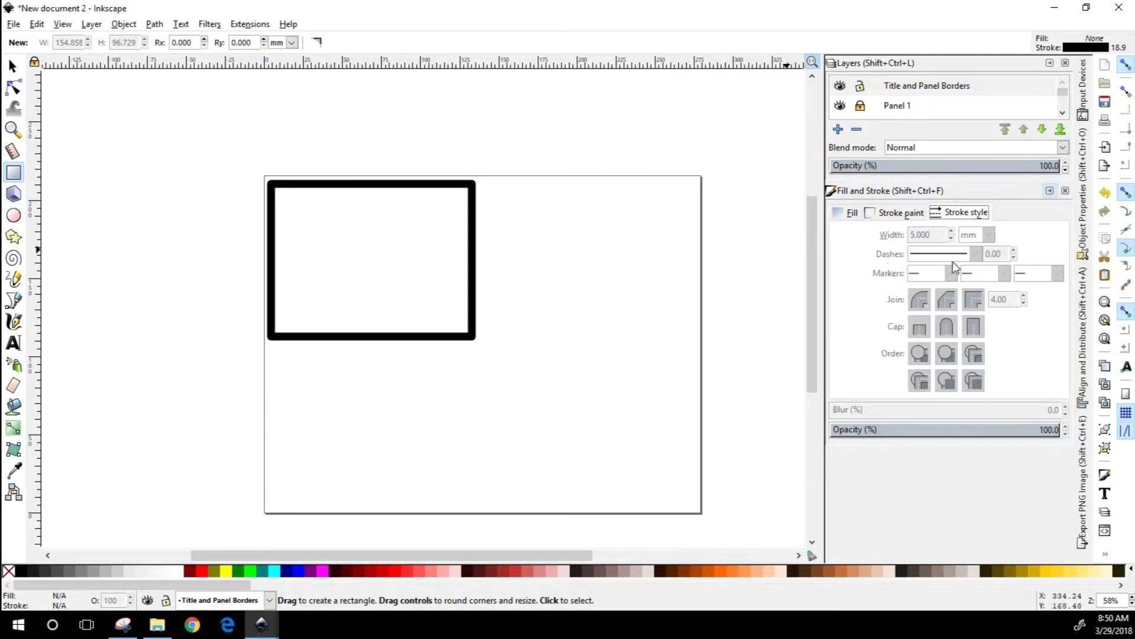
left_click(12, 65)
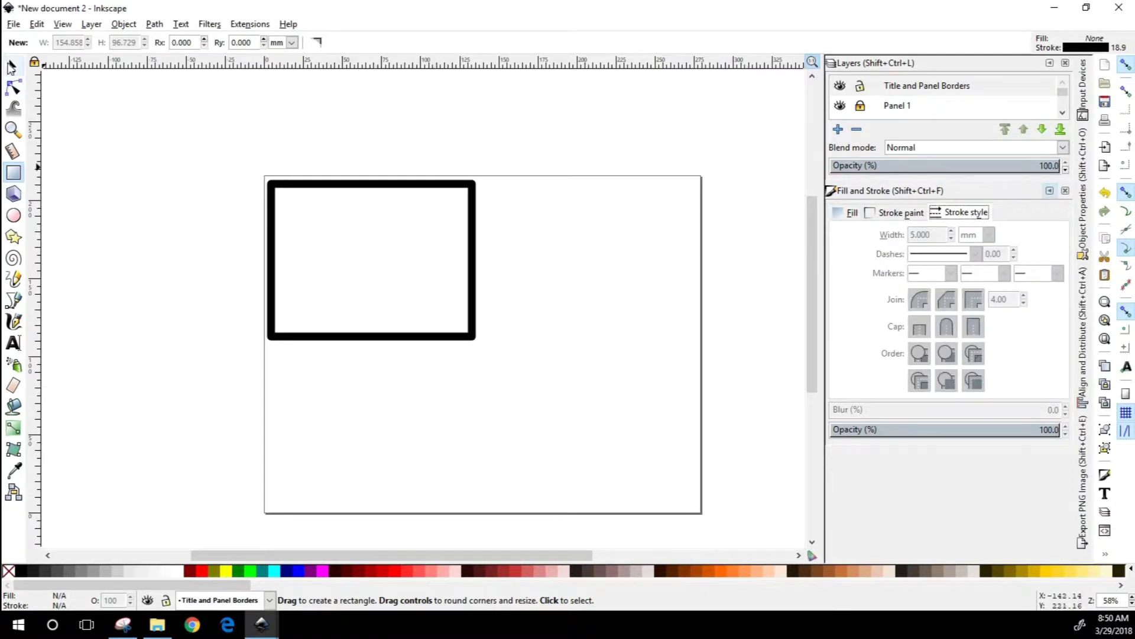
left_click(327, 185)
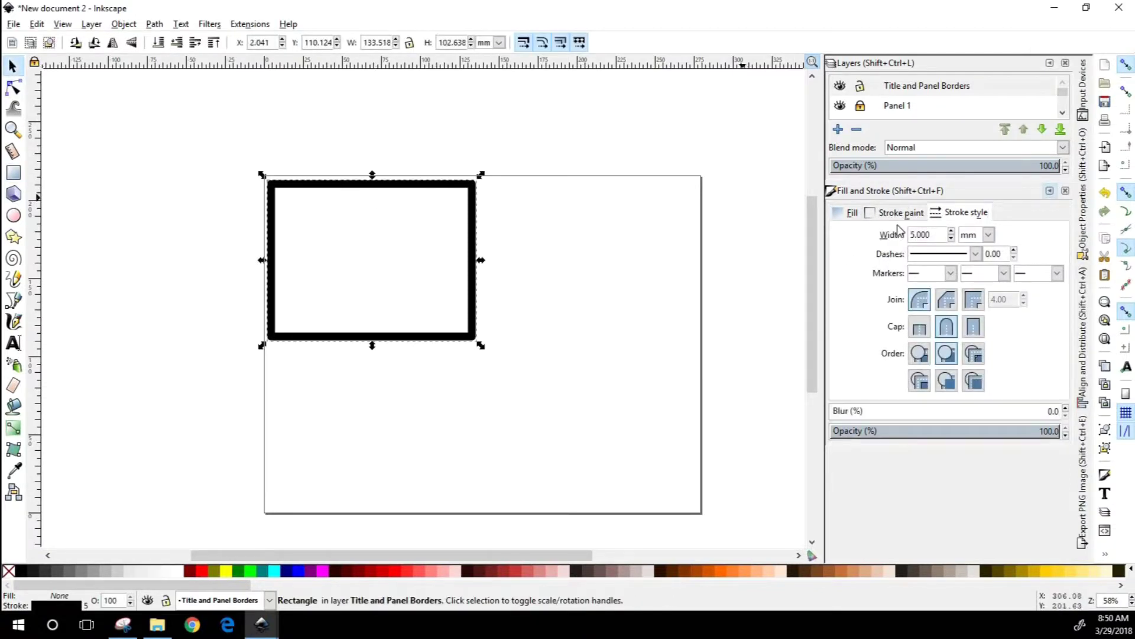
left_click(988, 234)
left_click(968, 253)
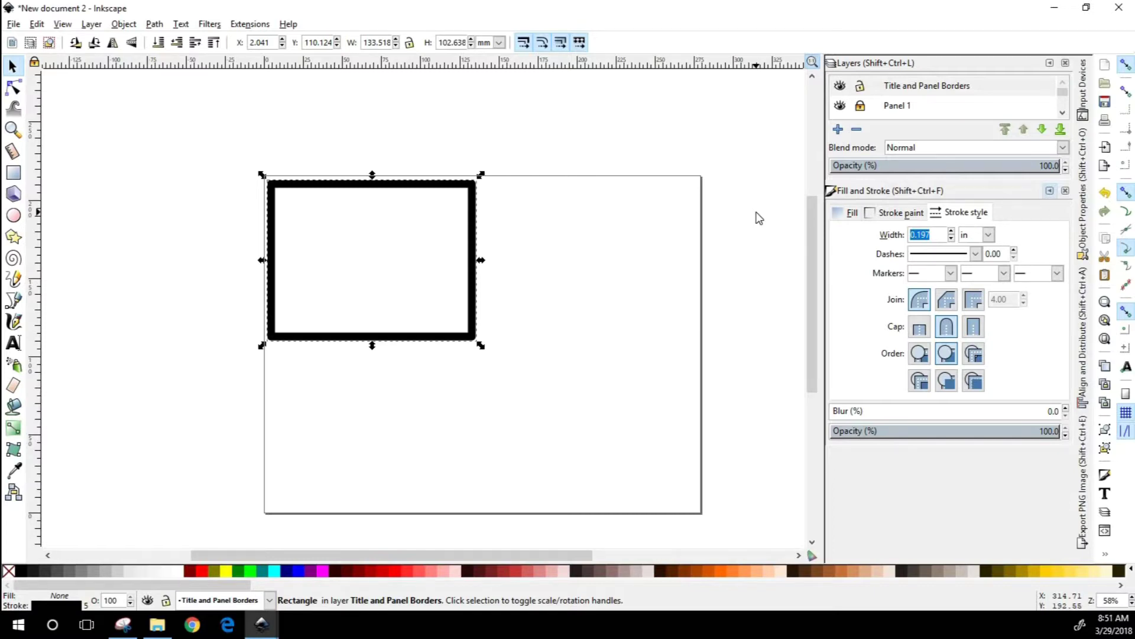
left_click(989, 234)
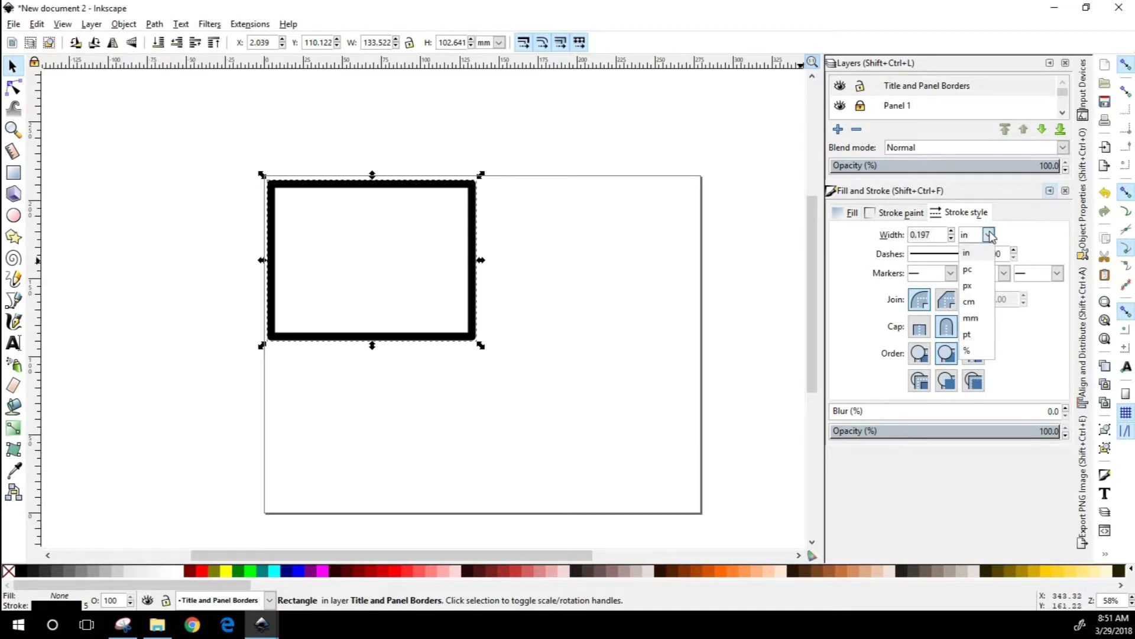
left_click(936, 238)
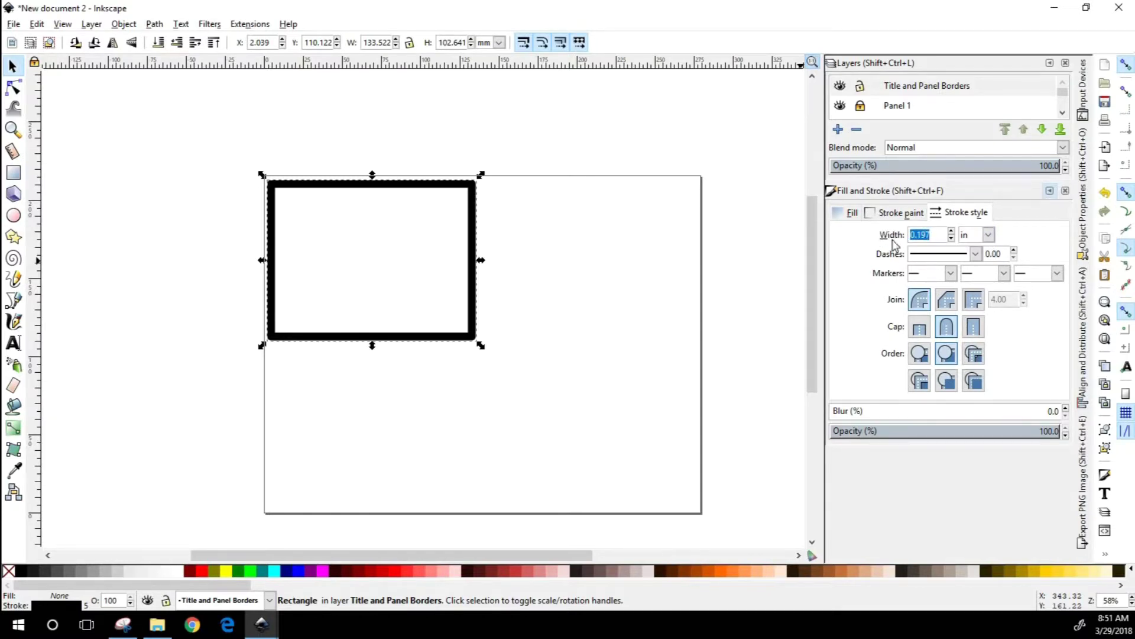
left_click(989, 235)
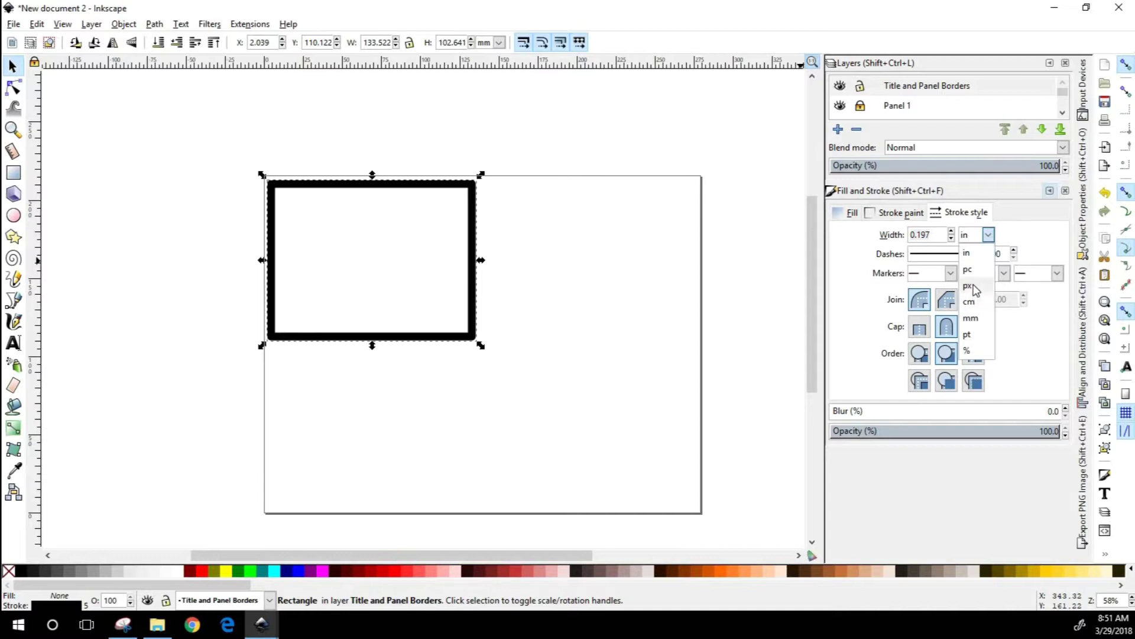
left_click(970, 285)
- Try a stroke width of 8 px on the rectangle, and set it to 10 px instead
left_click_drag(937, 238, 892, 240)
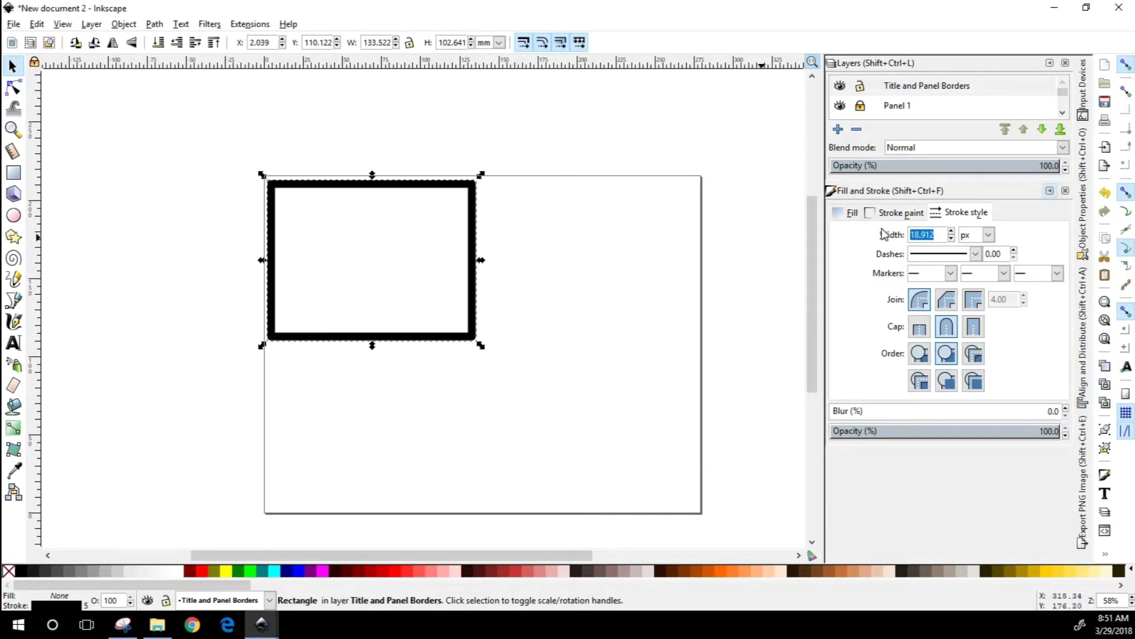
type("8")
key("Return")
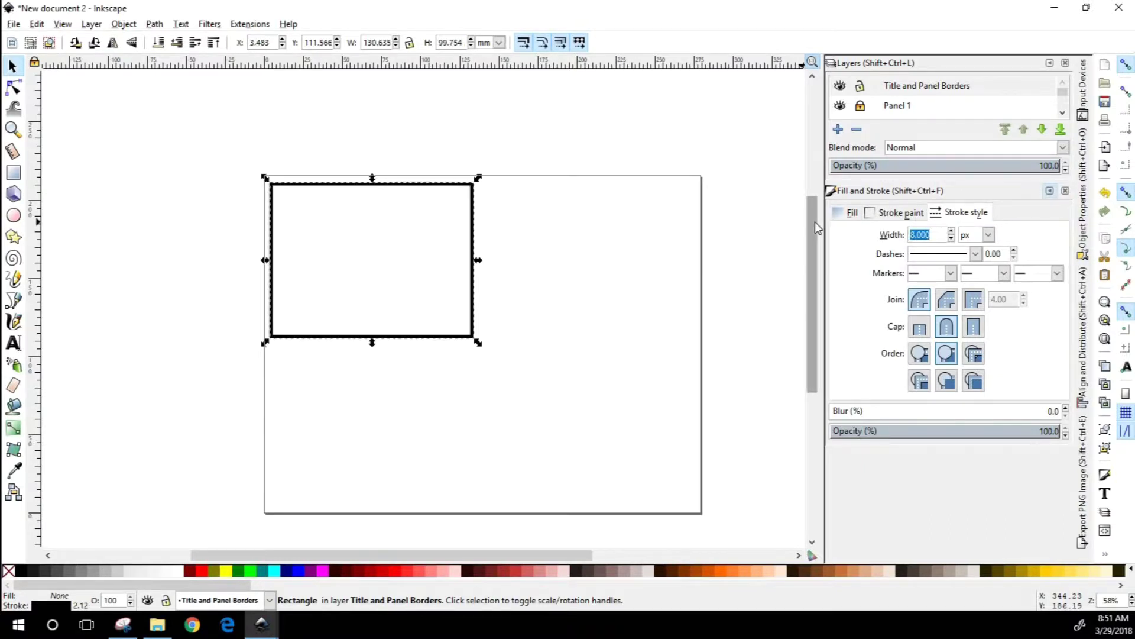
type("10")
key("Return")
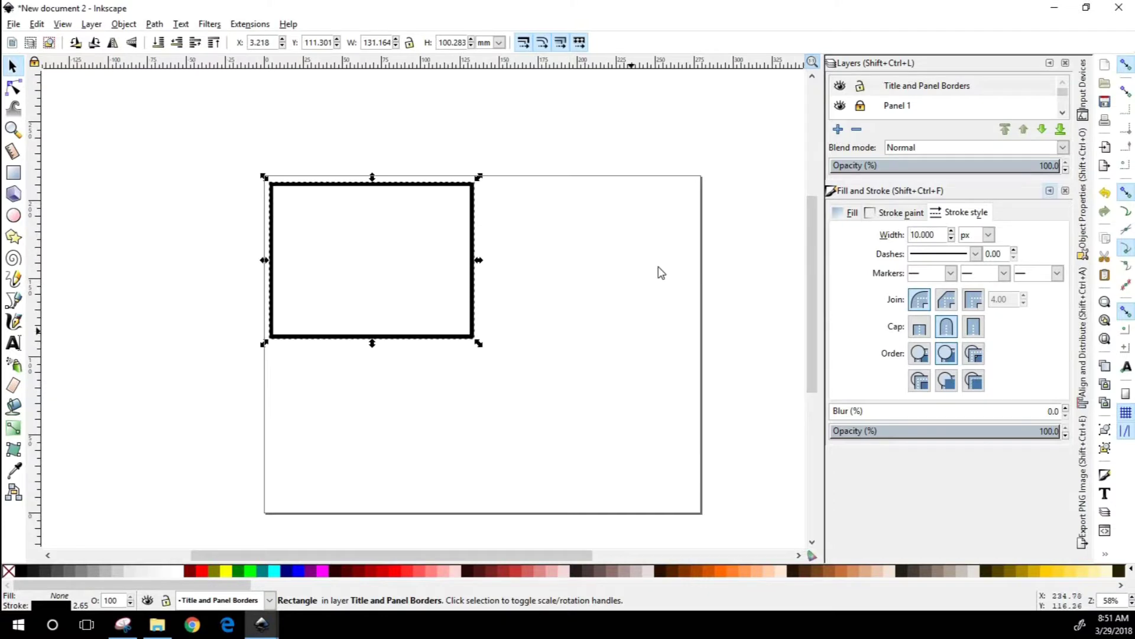
- Give the panel rectangle a miter join and square cap, with the dash offset at 0.00, and deselect it
left_click(642, 260)
mouse_move(468, 340)
left_mouse_down()
mouse_move(490, 337)
mouse_move(481, 342)
left_mouse_up()
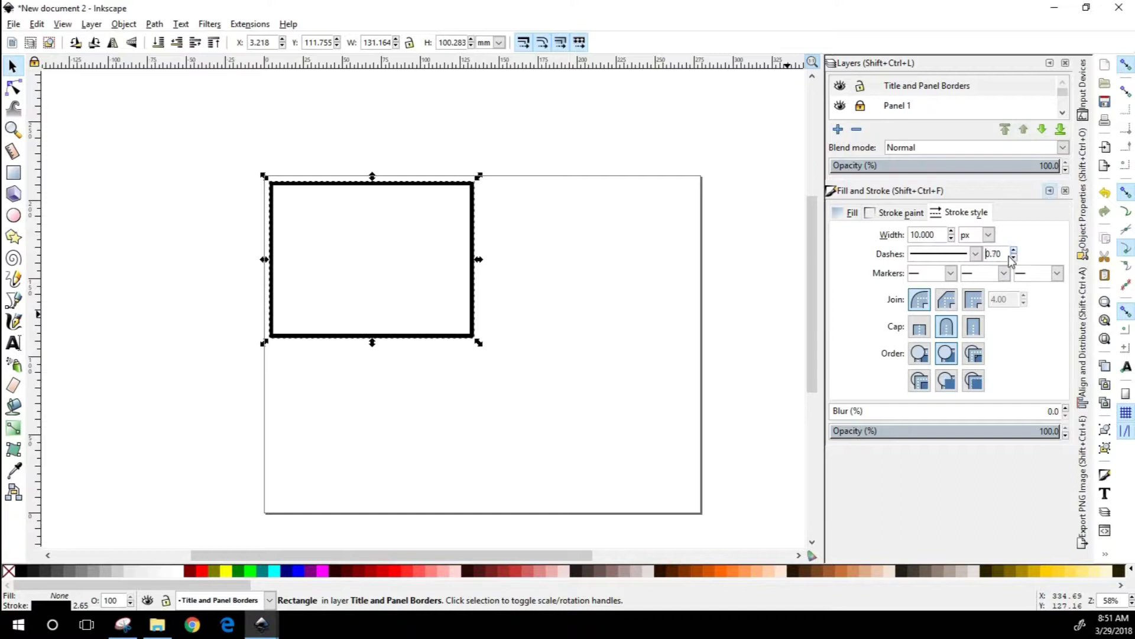
left_click_drag(1002, 254, 941, 253)
left_click(973, 330)
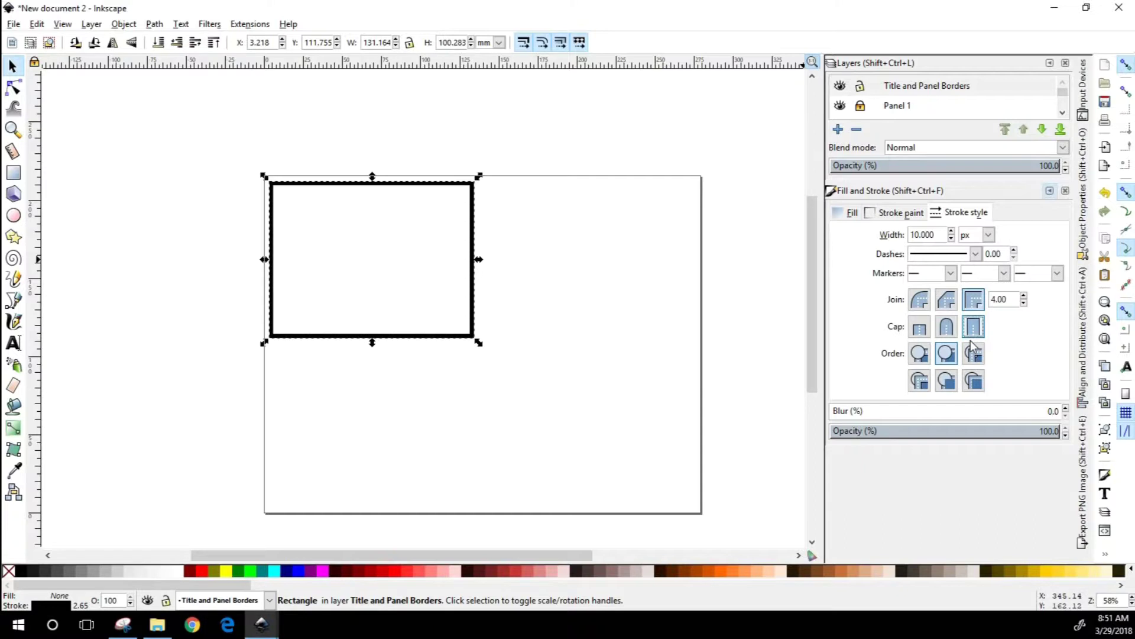
left_click(469, 365)
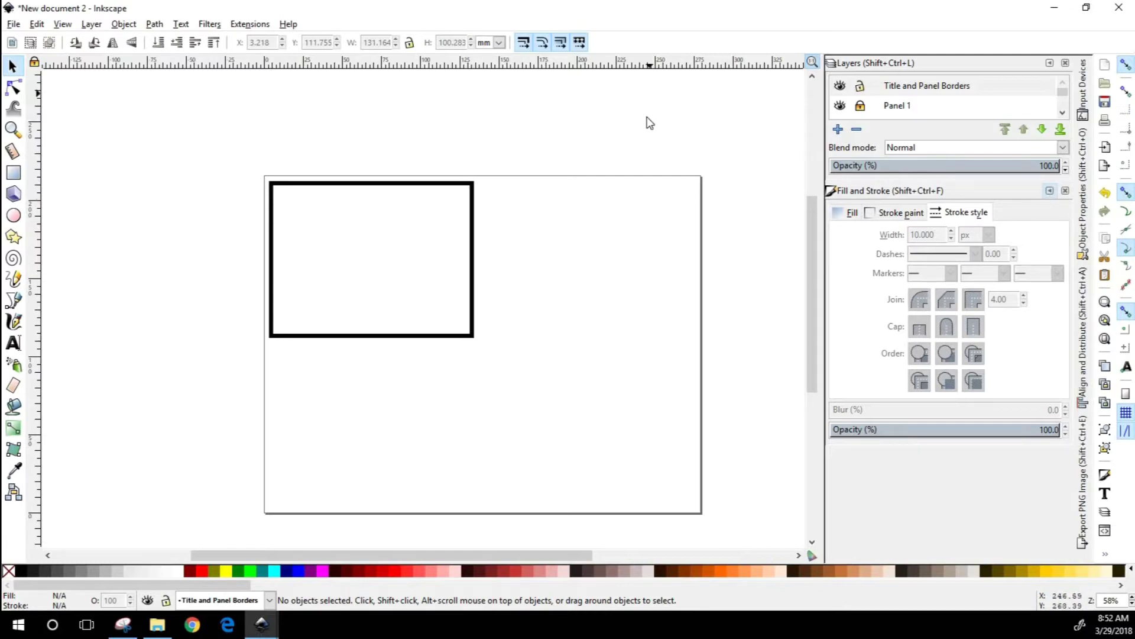
- Copy the panel rectangle and place the duplicate to its right in the page's upper-right area, at about X 141 mm, Y 111.5 mm
key("ctrl+a")
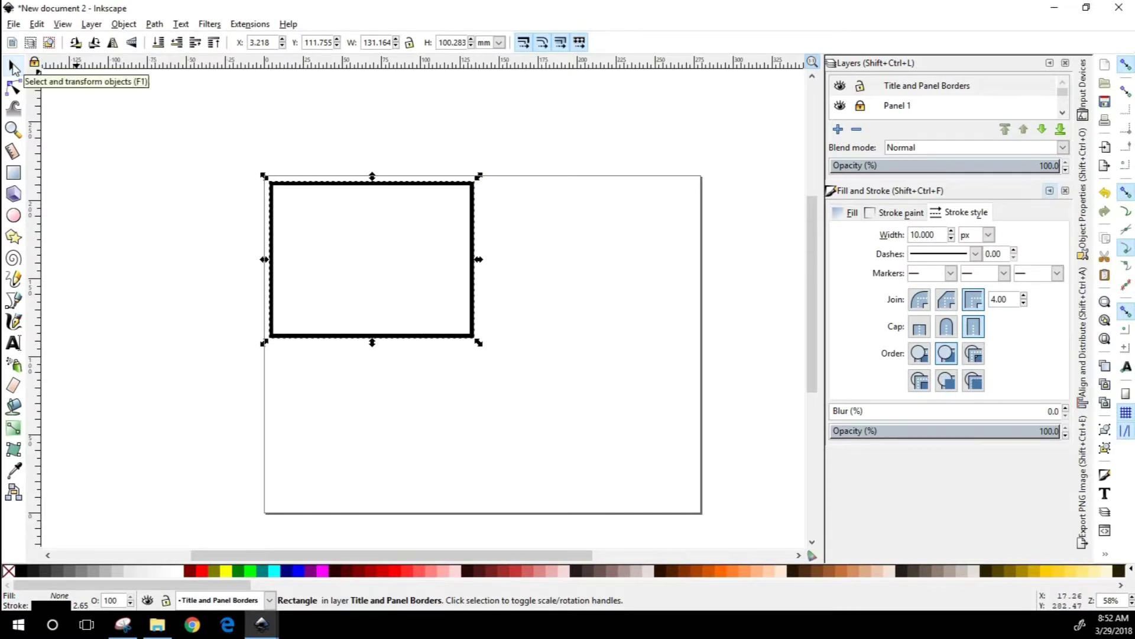
left_click(461, 349)
left_click(473, 336)
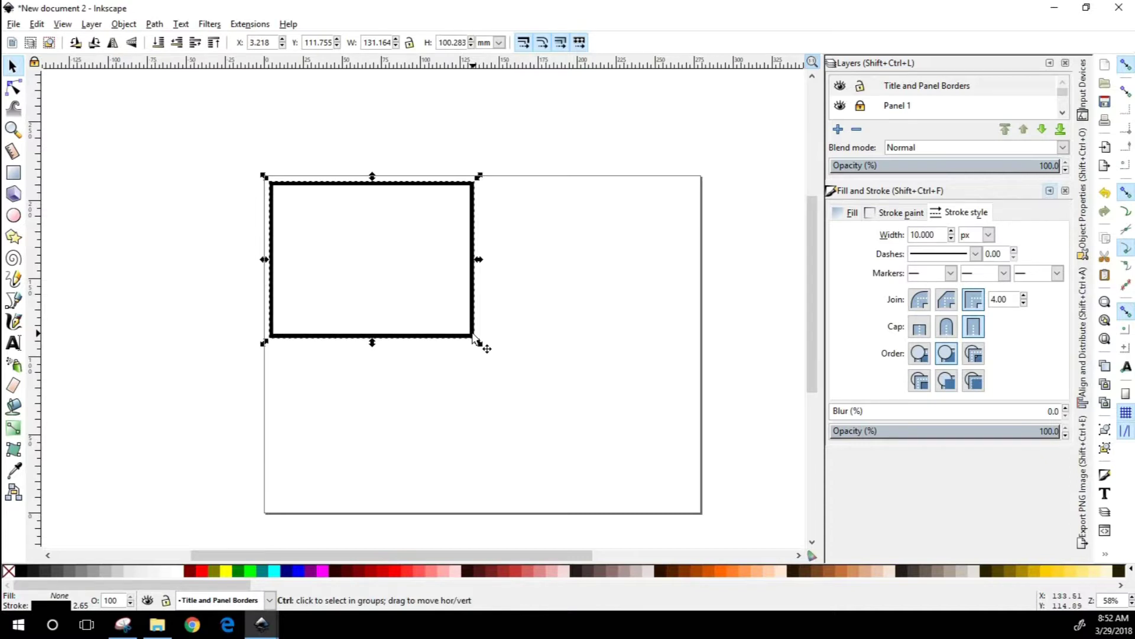
key("ctrl+v")
left_click_drag(427, 416, 538, 339)
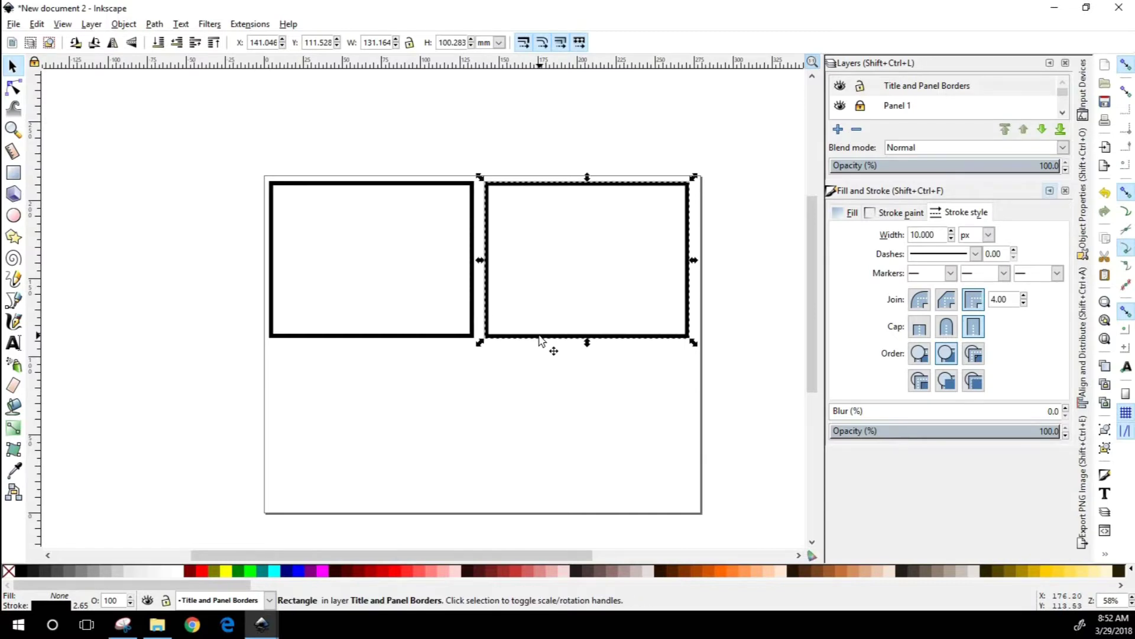
- Try to move the duplicated panel rectangle closer to the original while keeping their upper edges level
key("Left")
key("Left")
key("Left")
key("Left")
key("Left")
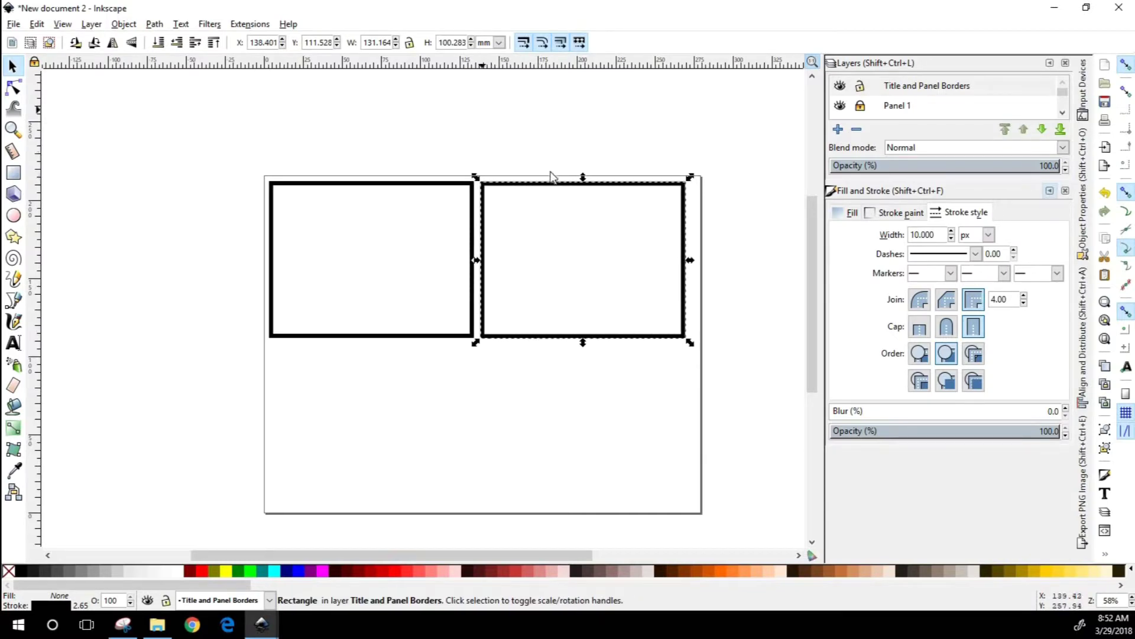
left_click_drag(568, 189, 559, 186)
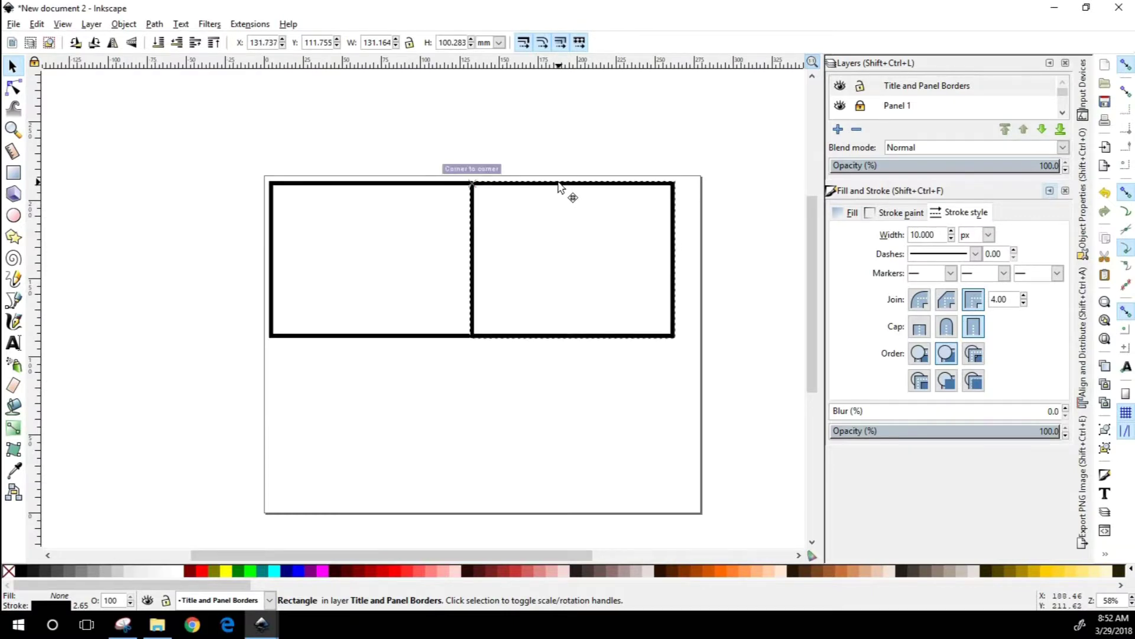
left_click_drag(557, 187, 581, 194)
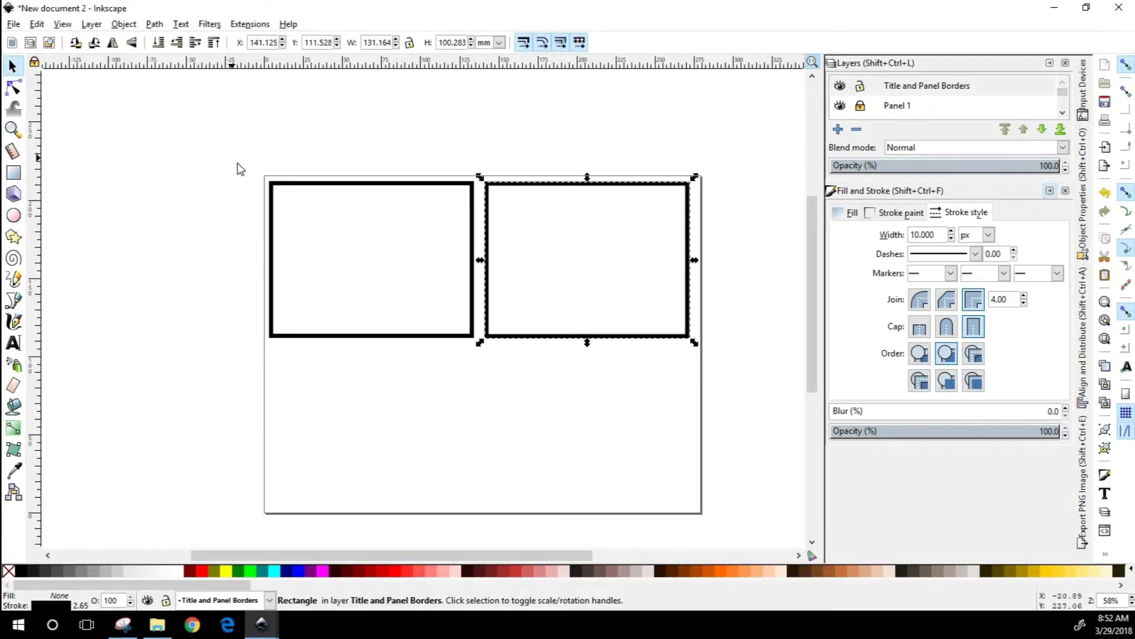
- Set the document's object snap distance to 1, with snapping only when closer than that distance
left_click(14, 27)
left_click(59, 280)
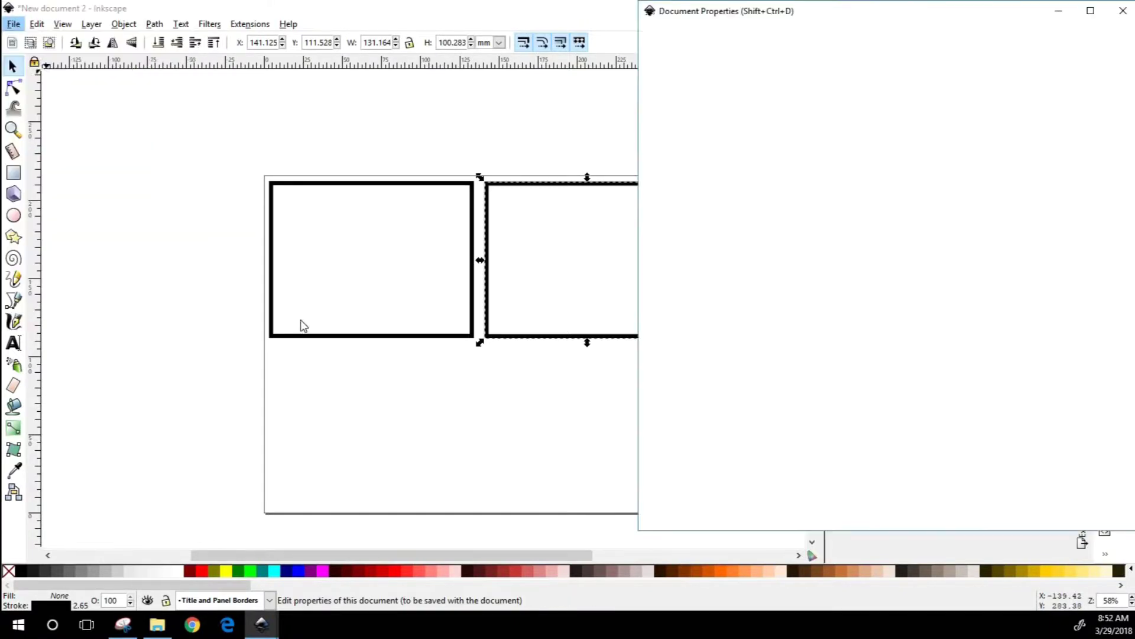
left_click(742, 52)
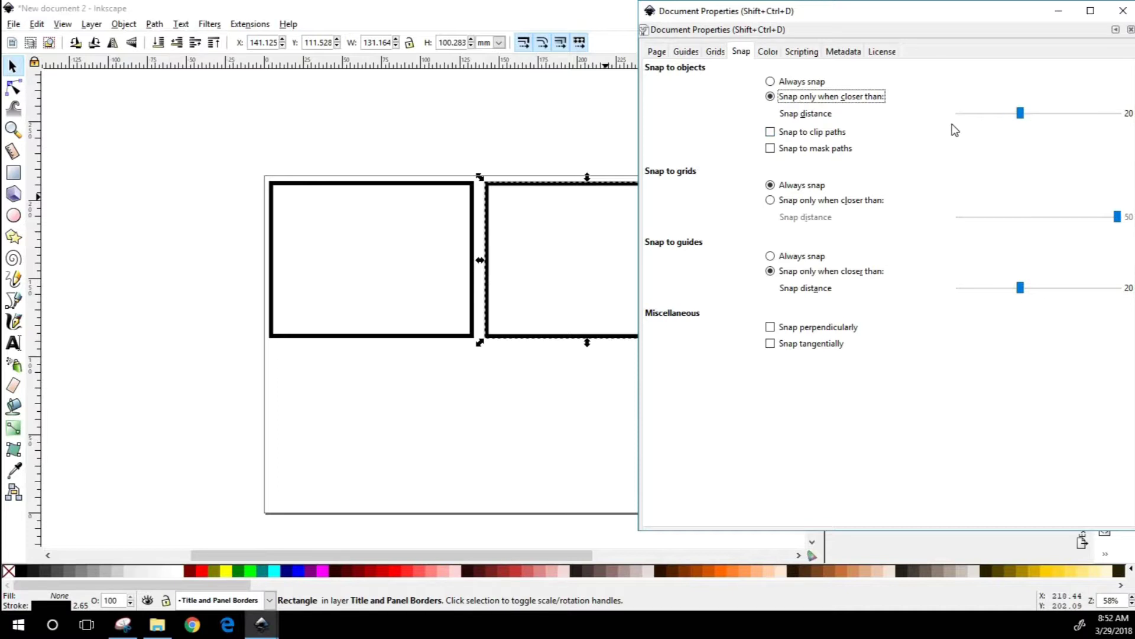
left_click_drag(1021, 114, 928, 119)
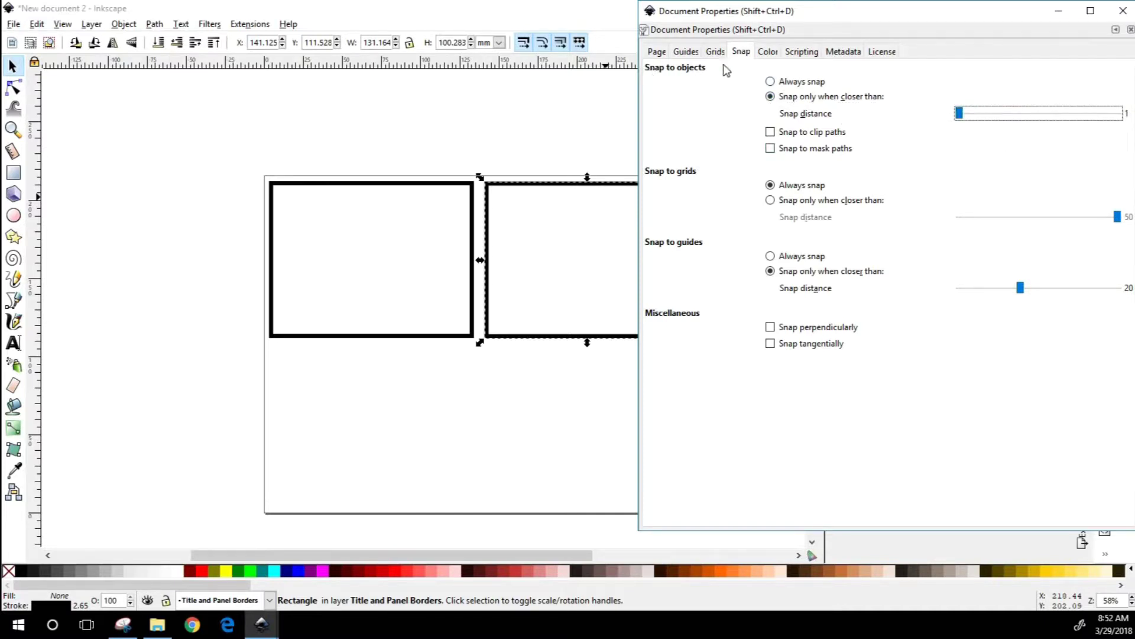
left_click(1123, 10)
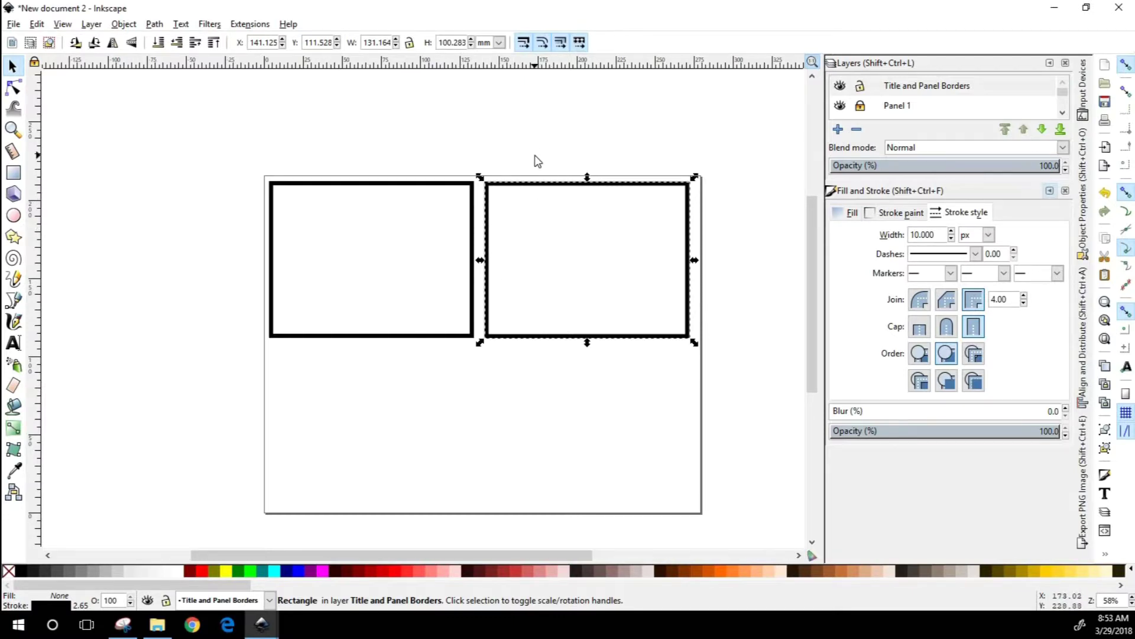
- Move the duplicated panel rectangle closer to the original, at about X 137.5 mm, Y 111.4 mm, and deselect it
left_click(562, 201)
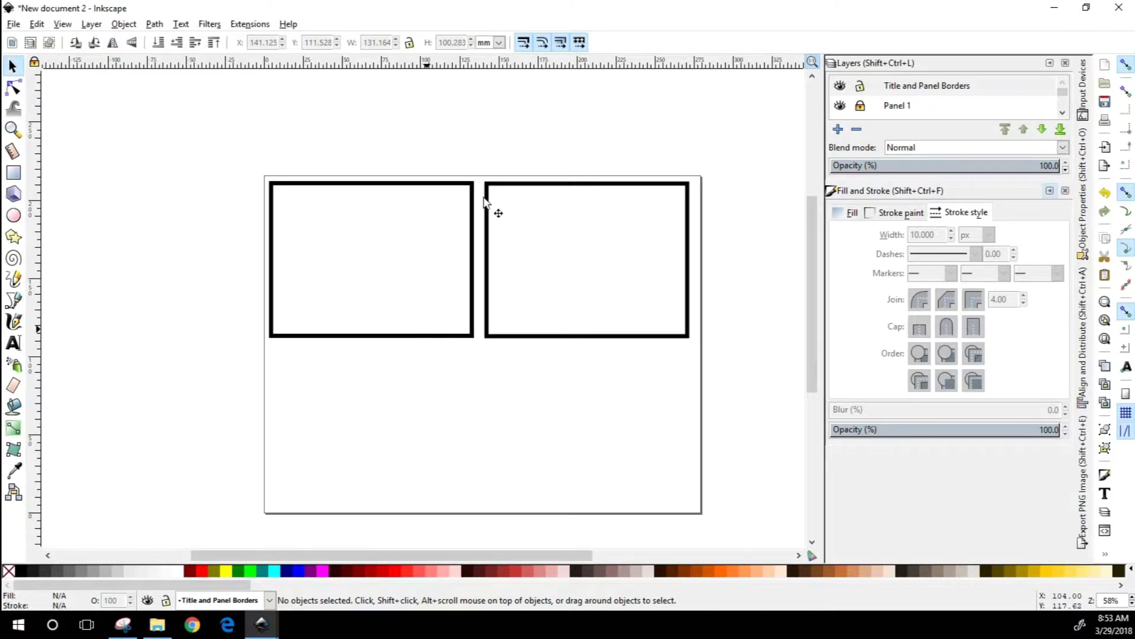
left_click_drag(554, 188, 548, 188)
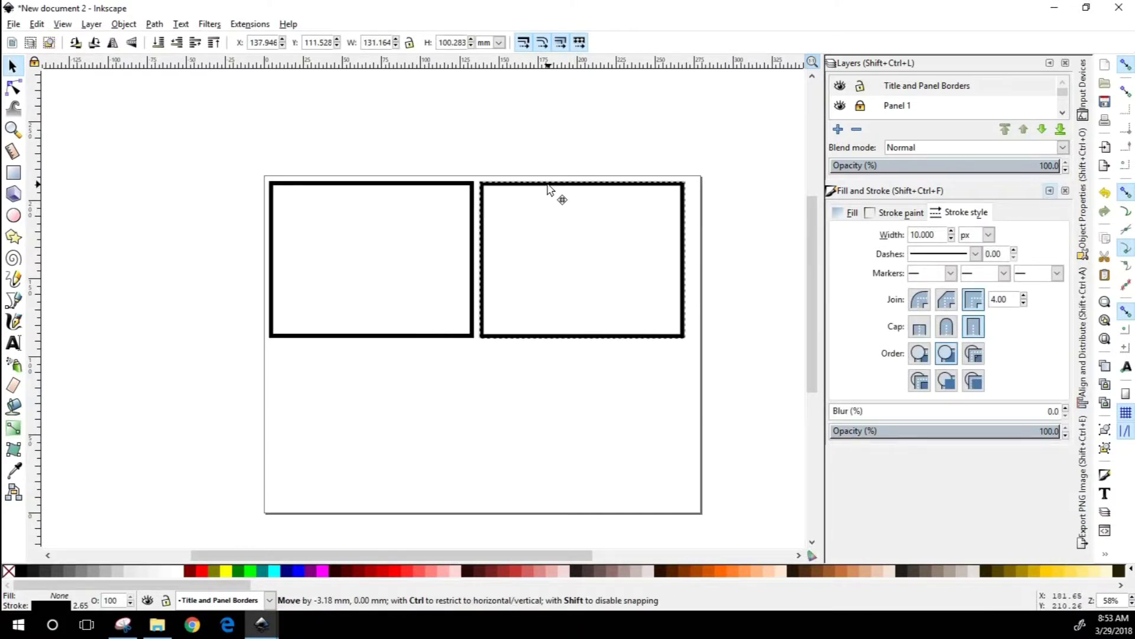
left_click_drag(548, 187, 548, 187)
key("Down")
key("Down")
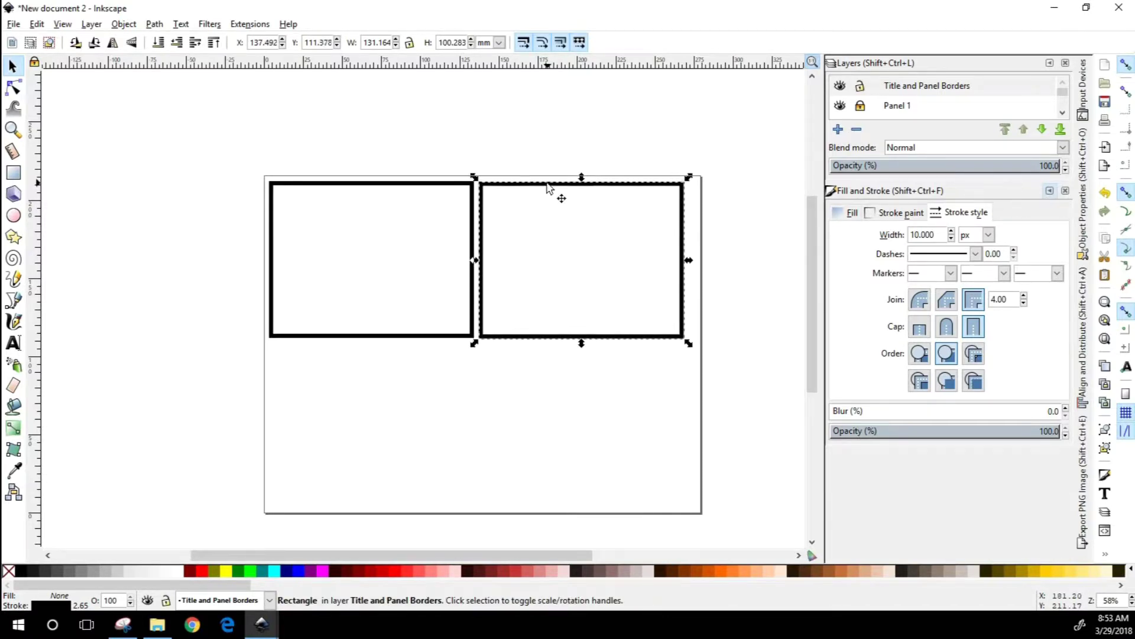
left_click(556, 126)
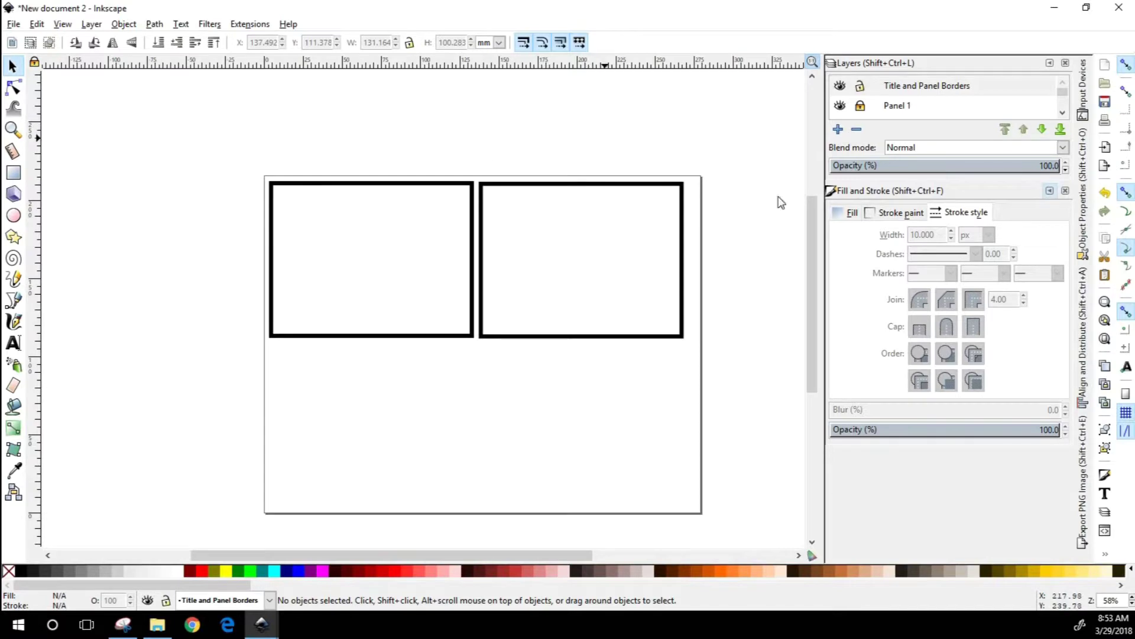
- Select both panel rectangles and center them on a shared horizontal axis, relative to the selection area
left_click_drag(234, 143, 718, 375)
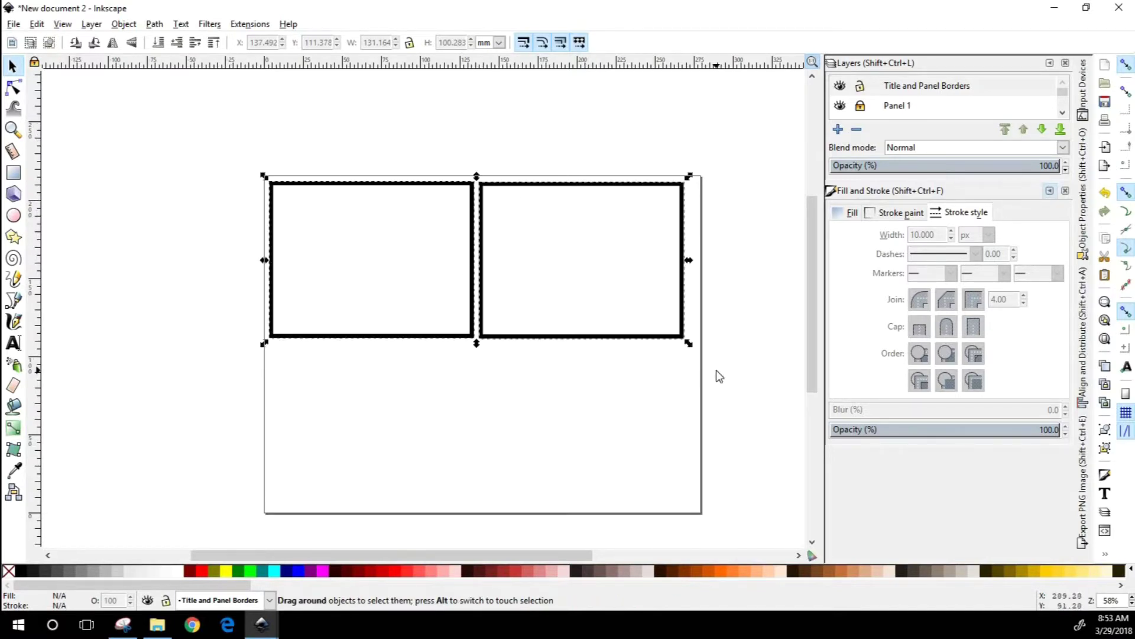
left_click(369, 145)
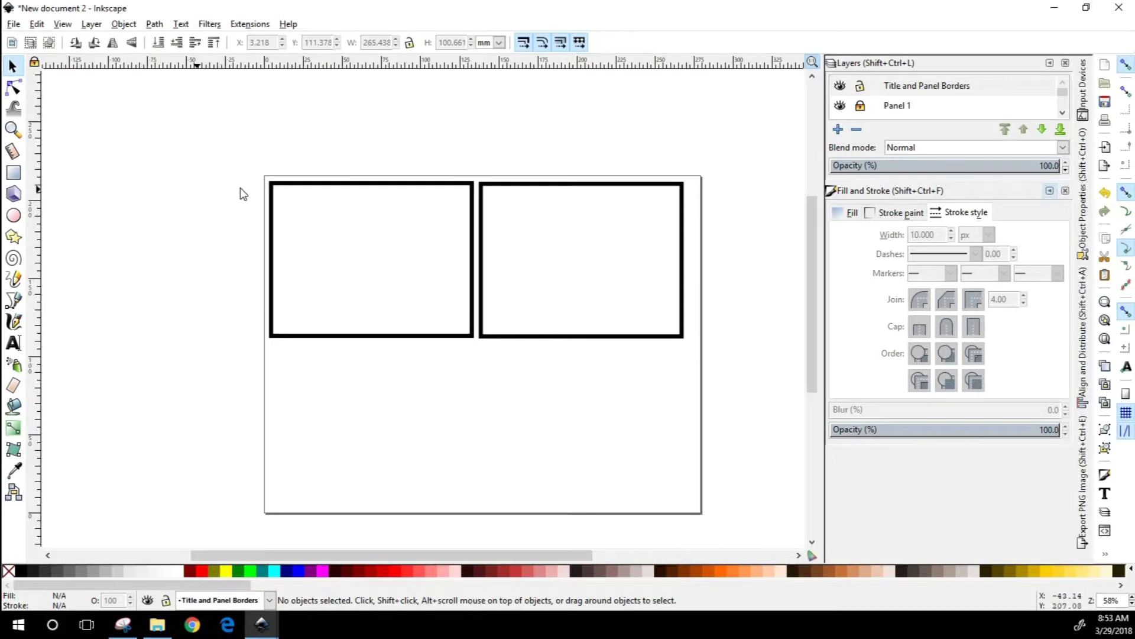
left_click_drag(229, 136, 717, 362)
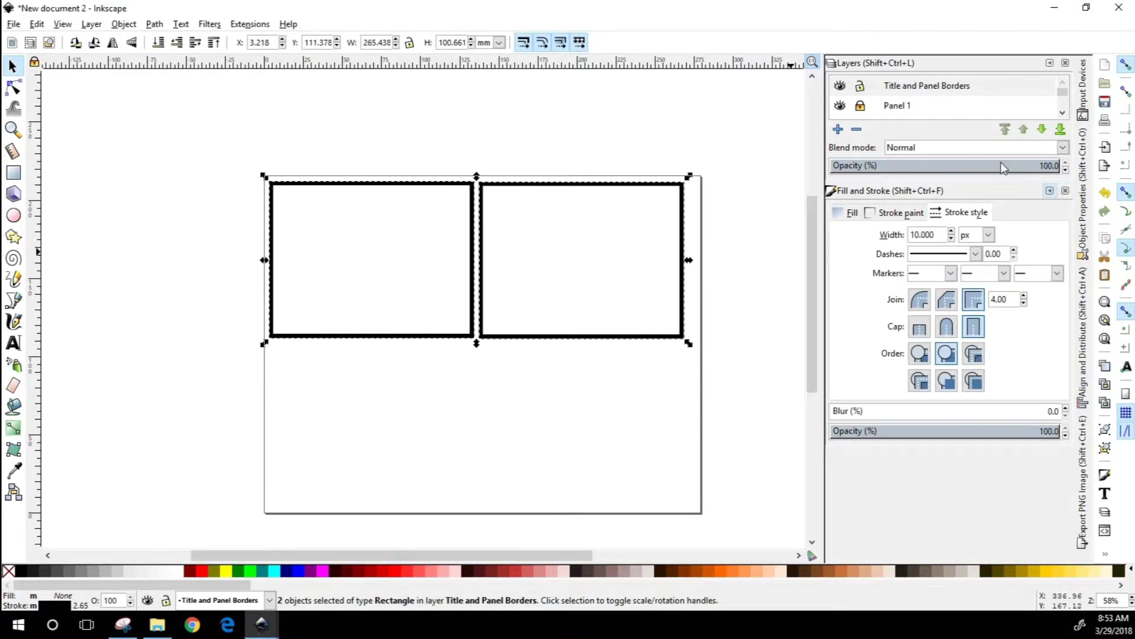
left_click_drag(192, 113, 698, 393)
left_click(155, 26)
mouse_move(125, 25)
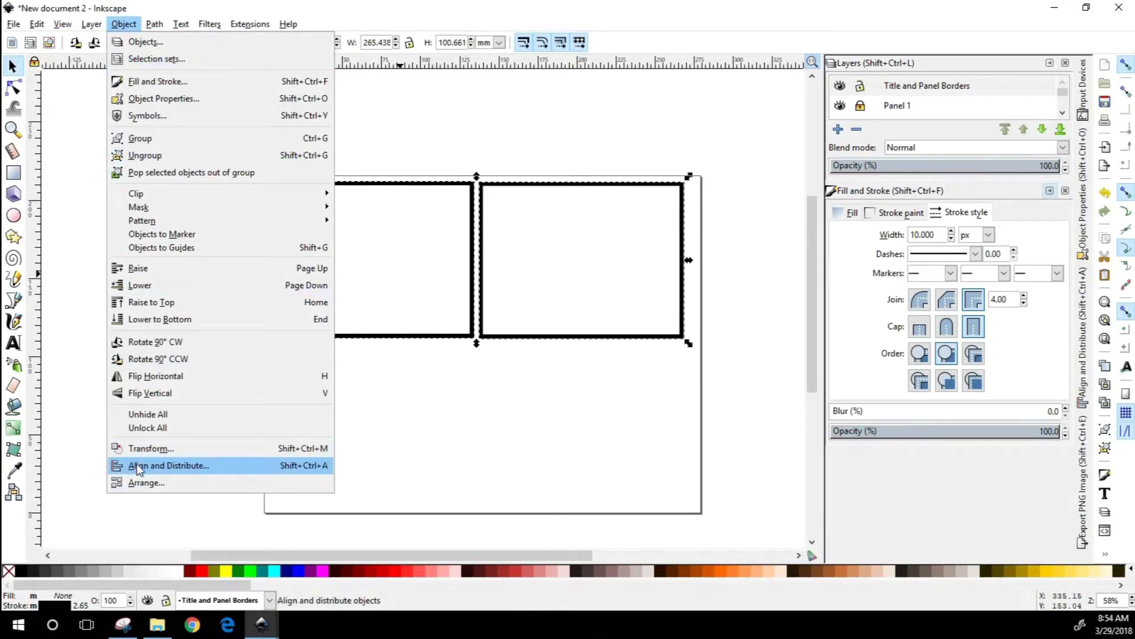
left_click(457, 490)
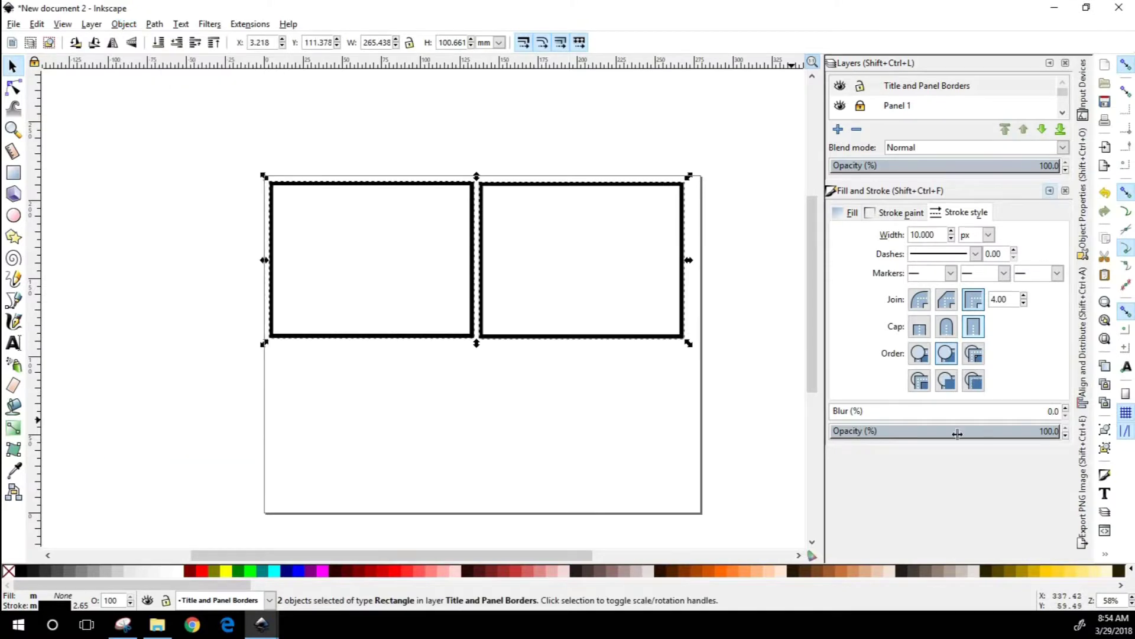
left_click(1084, 382)
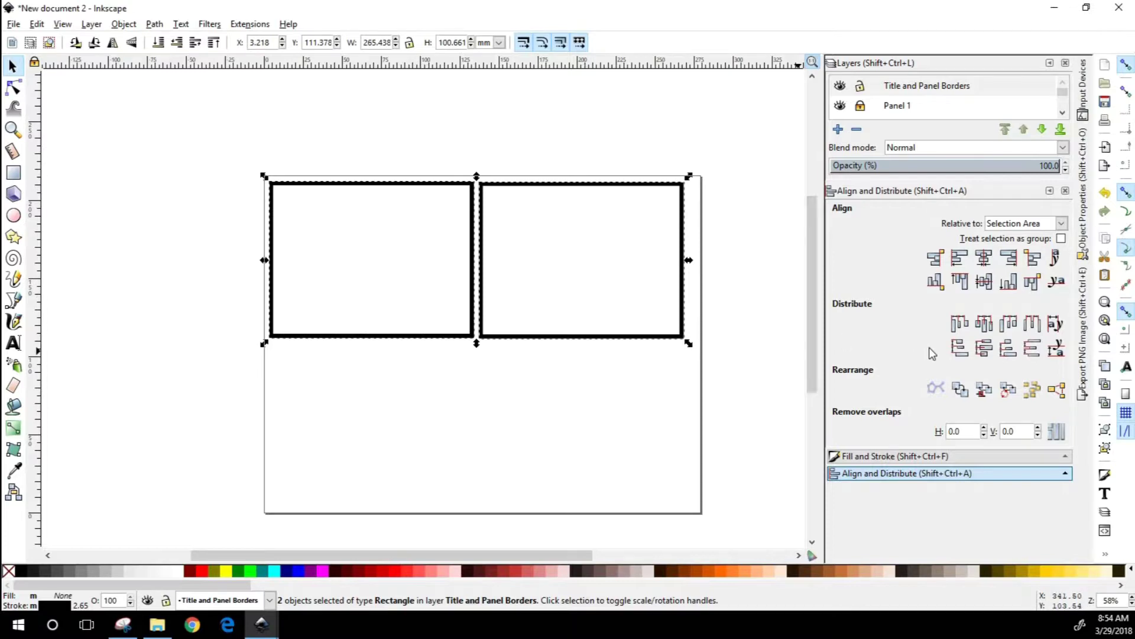
left_click(985, 283)
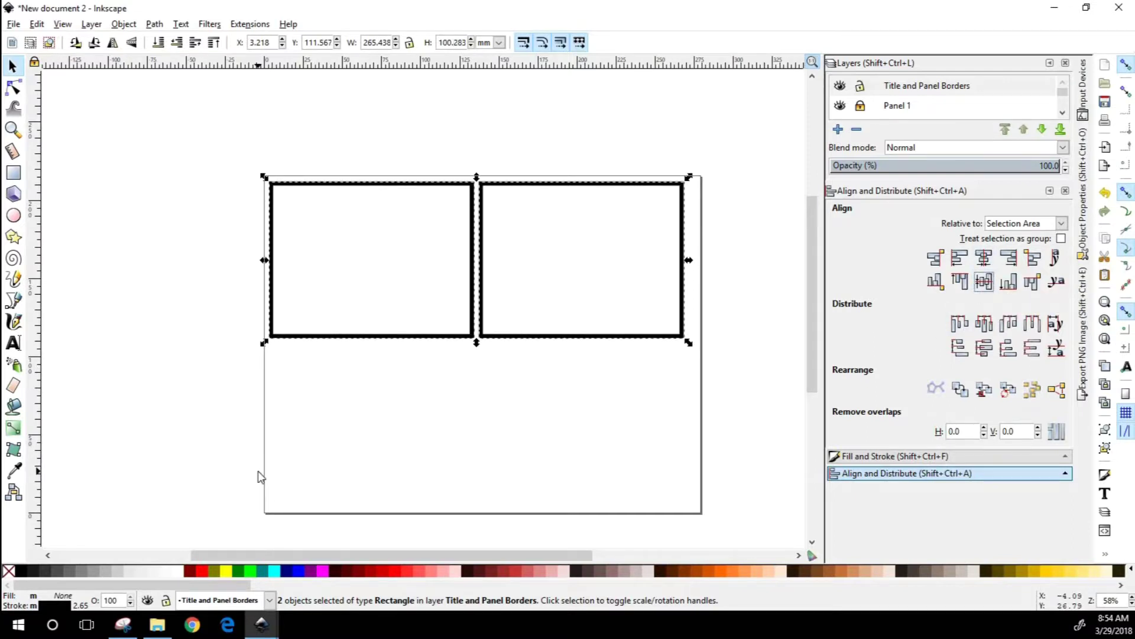
- Group the two panel rectangles and place the group at about X 4.1 mm, Y 99.3 mm, stretched to about 270.5 mm wide
left_click(124, 25)
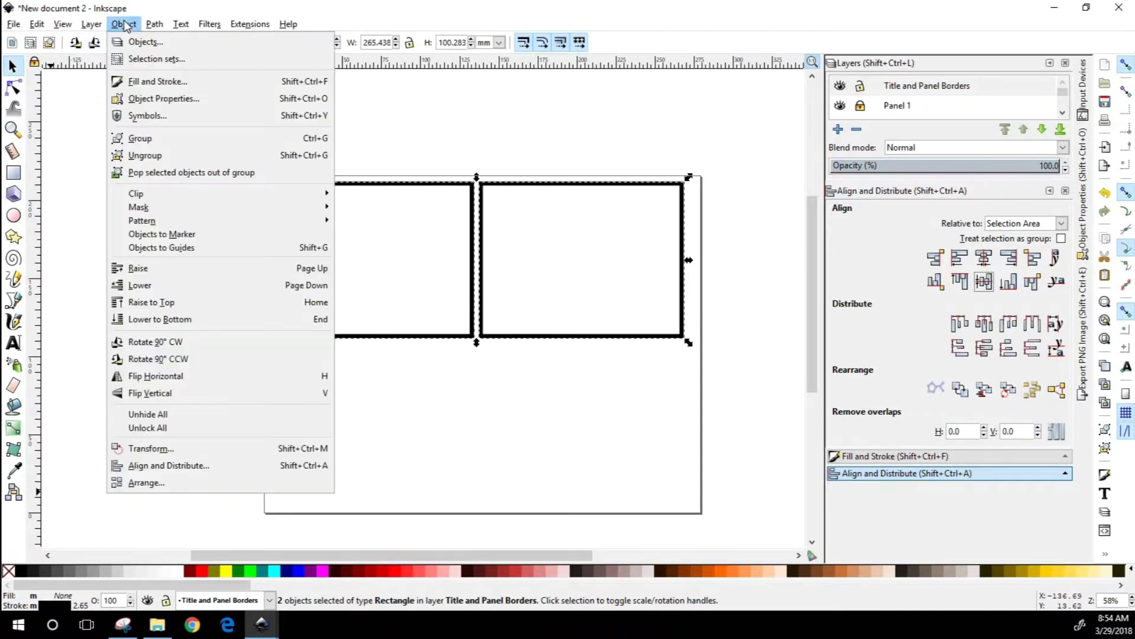
left_click(148, 142)
left_click(553, 340)
left_click_drag(608, 480, 541, 363)
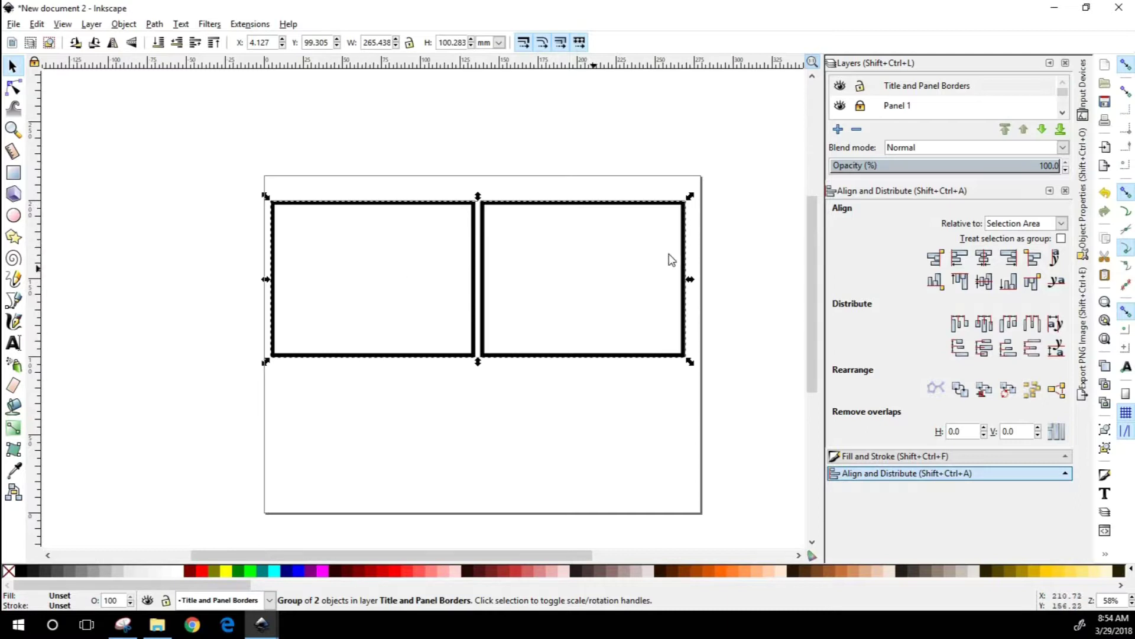
mouse_move(690, 278)
left_mouse_down()
mouse_move(469, 270)
mouse_move(649, 279)
mouse_move(583, 272)
mouse_move(555, 281)
mouse_move(697, 293)
left_mouse_up()
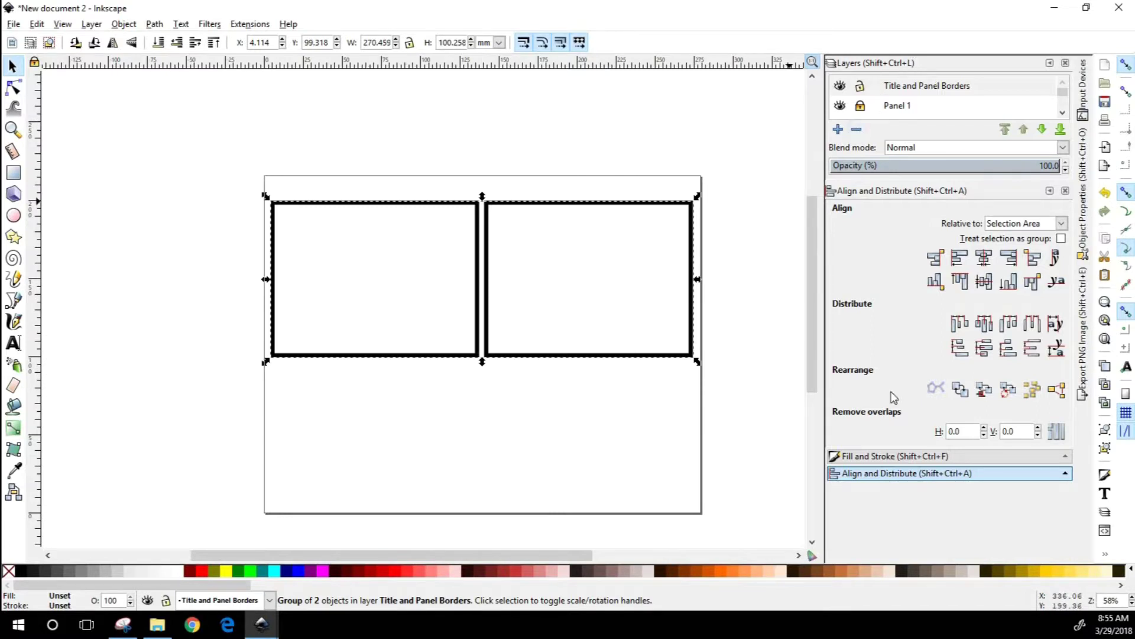
- Examine the stroke style of the second panel rectangle inside the group, and deselect it
left_click(899, 456)
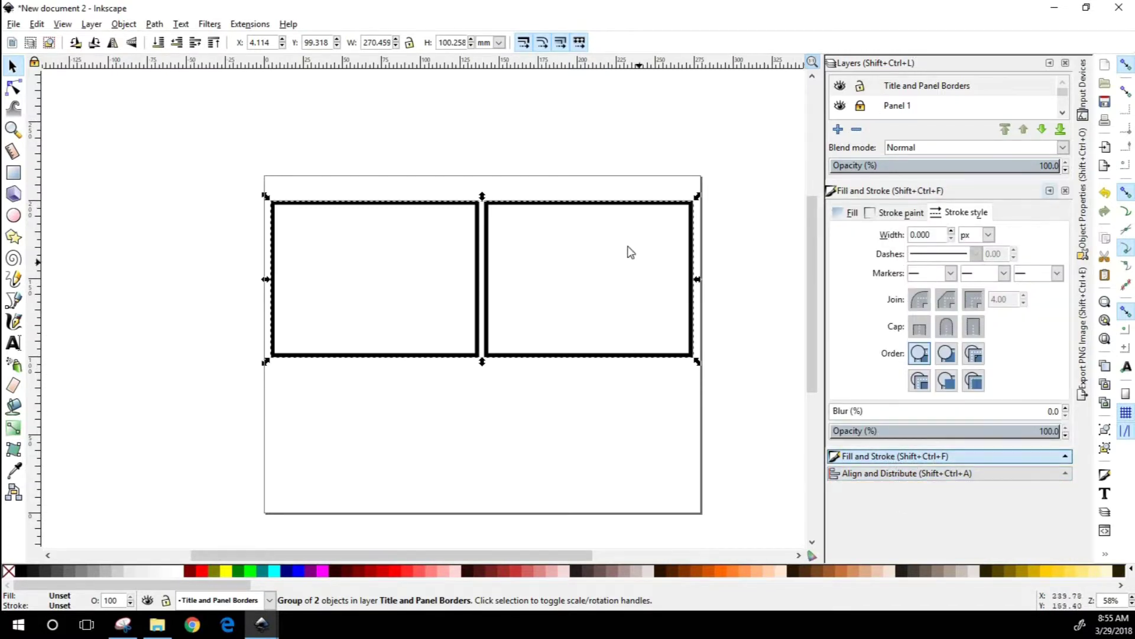
left_click(13, 88)
left_click(559, 203)
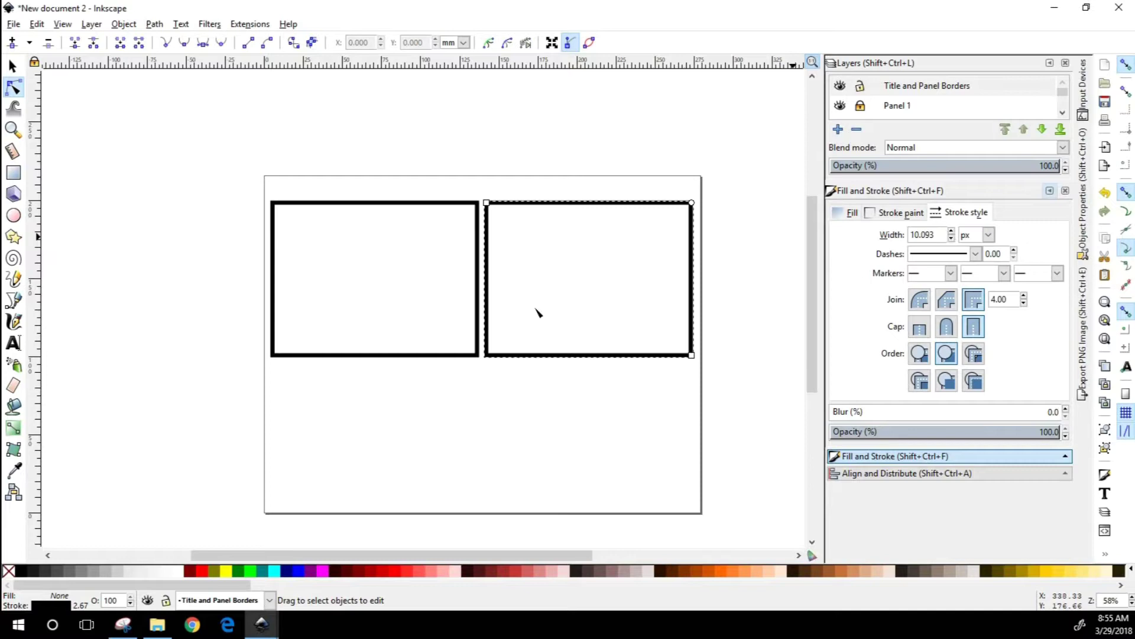
left_click(13, 65)
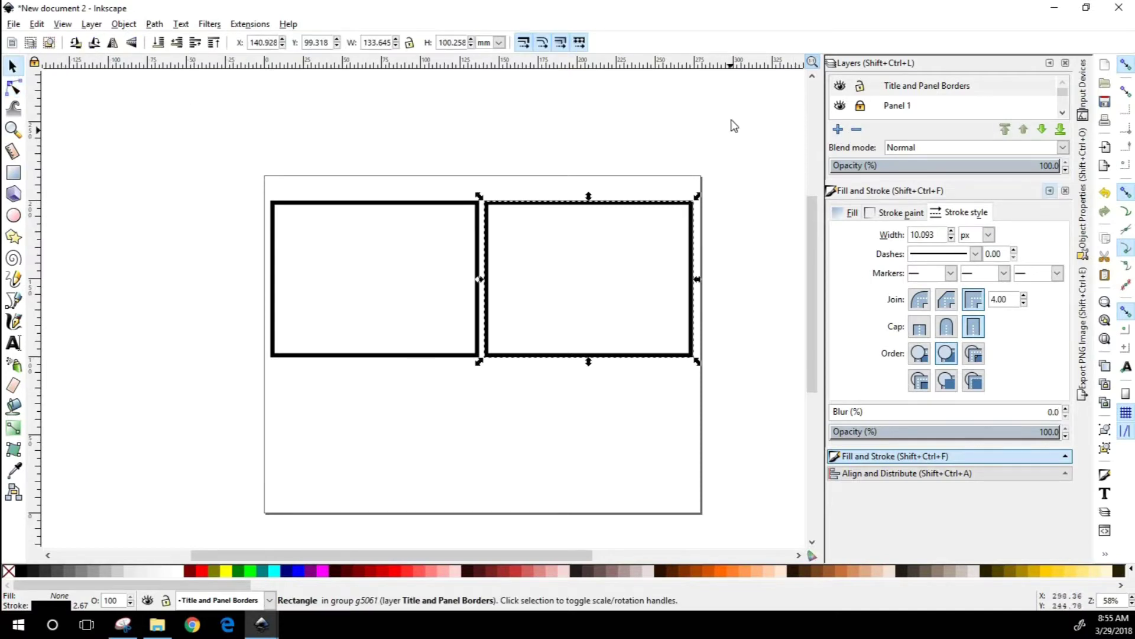
left_click(708, 390)
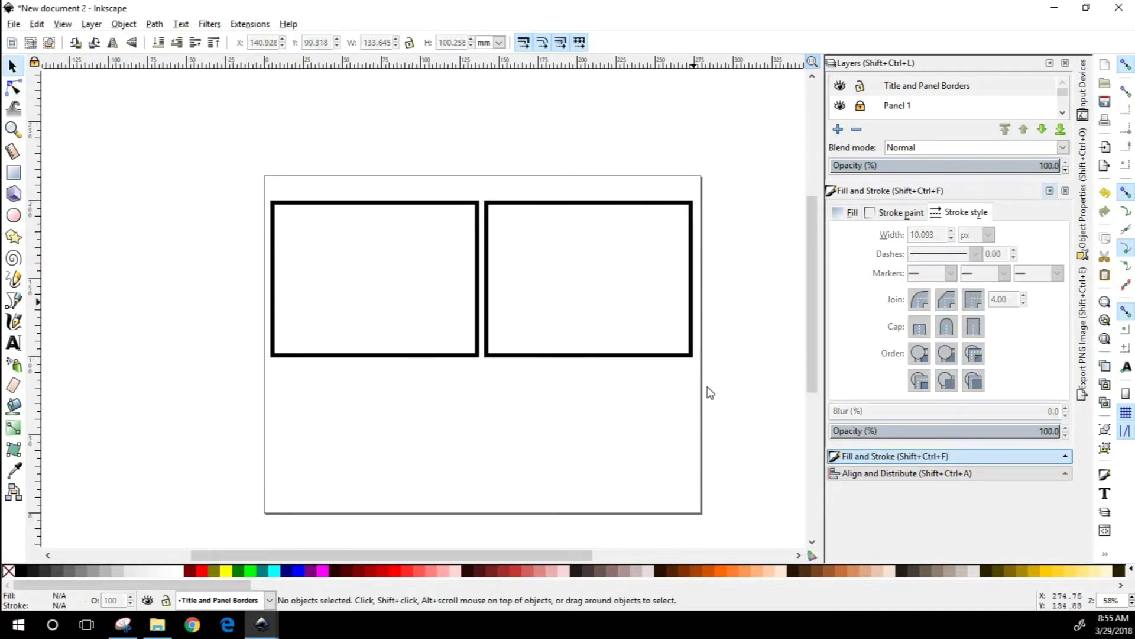
- Copy the two-panel group and place the duplicate directly below it, at about X 4.2 mm, Y -4.7 mm
left_click(497, 220)
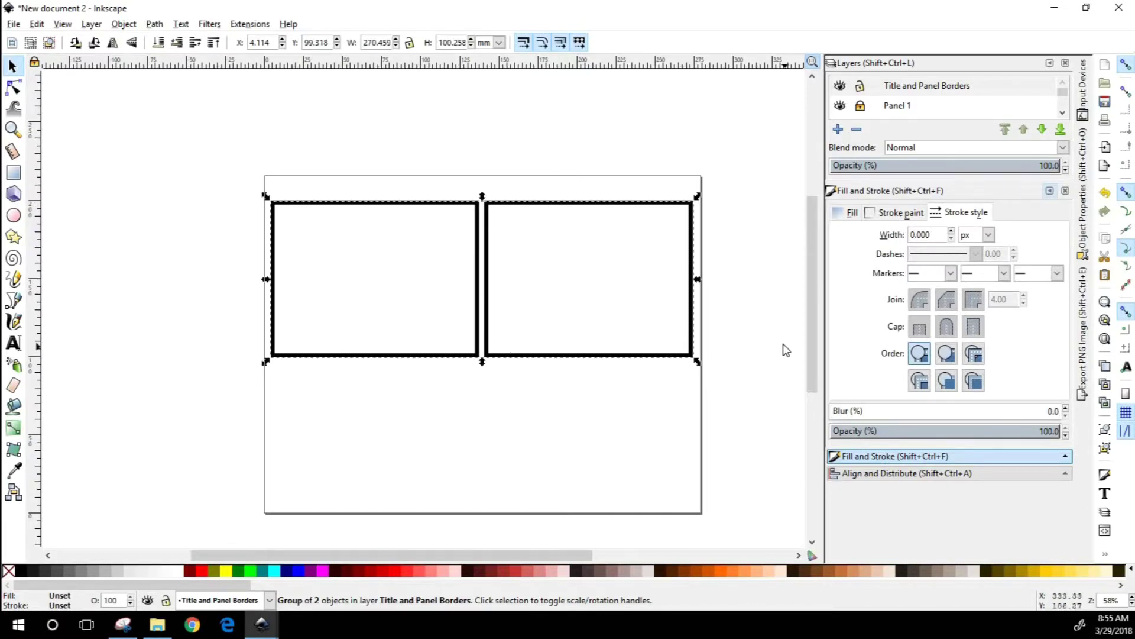
key("ctrl")
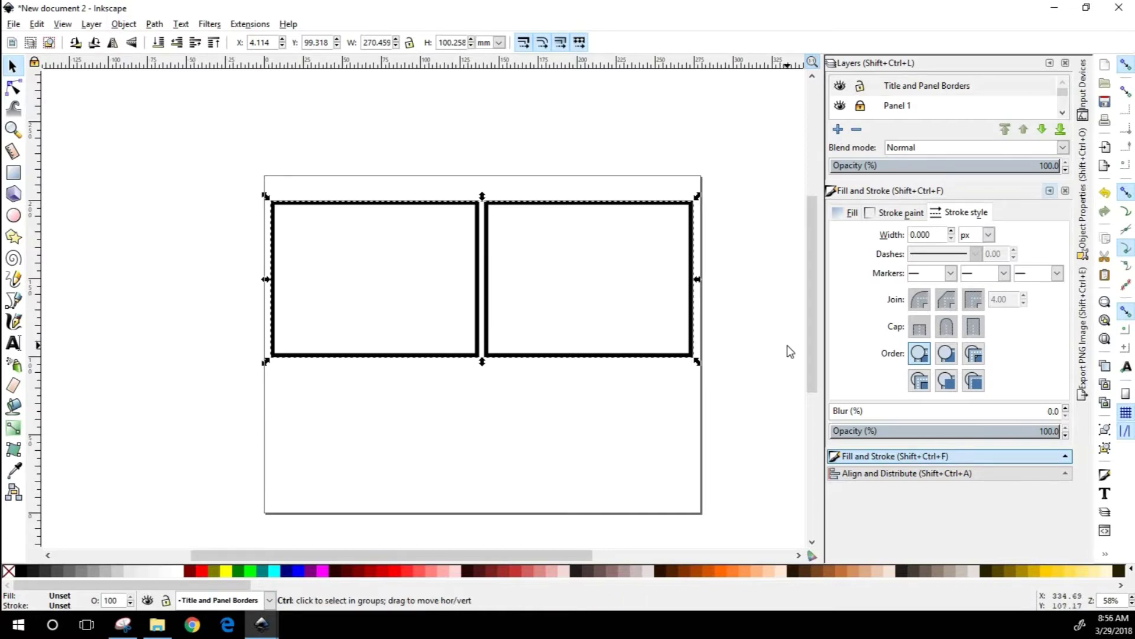
key("ctrl+v")
left_click_drag(653, 348, 463, 368)
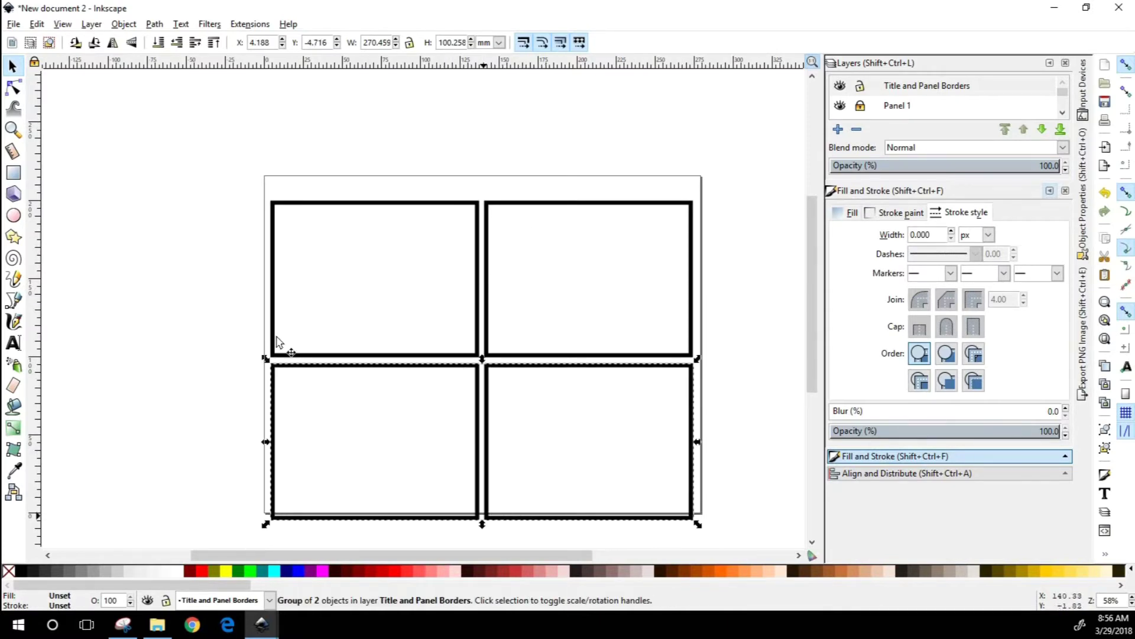
- Select both two-panel groups and center them on a shared vertical axis, relative to the selection area
left_click(489, 290, "shift")
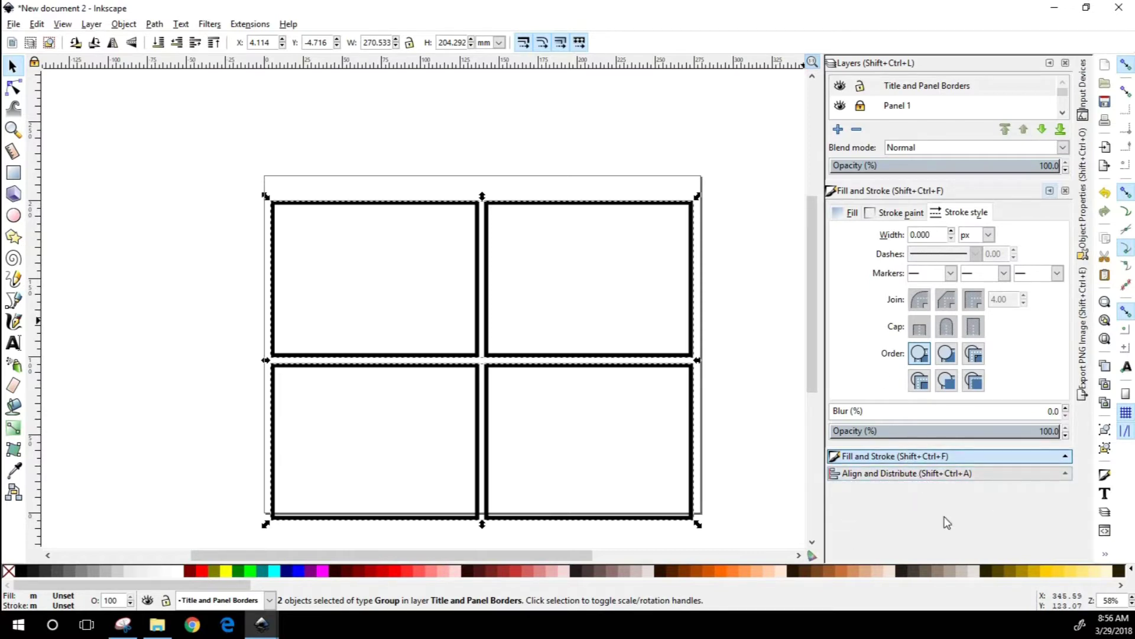
left_click(130, 28)
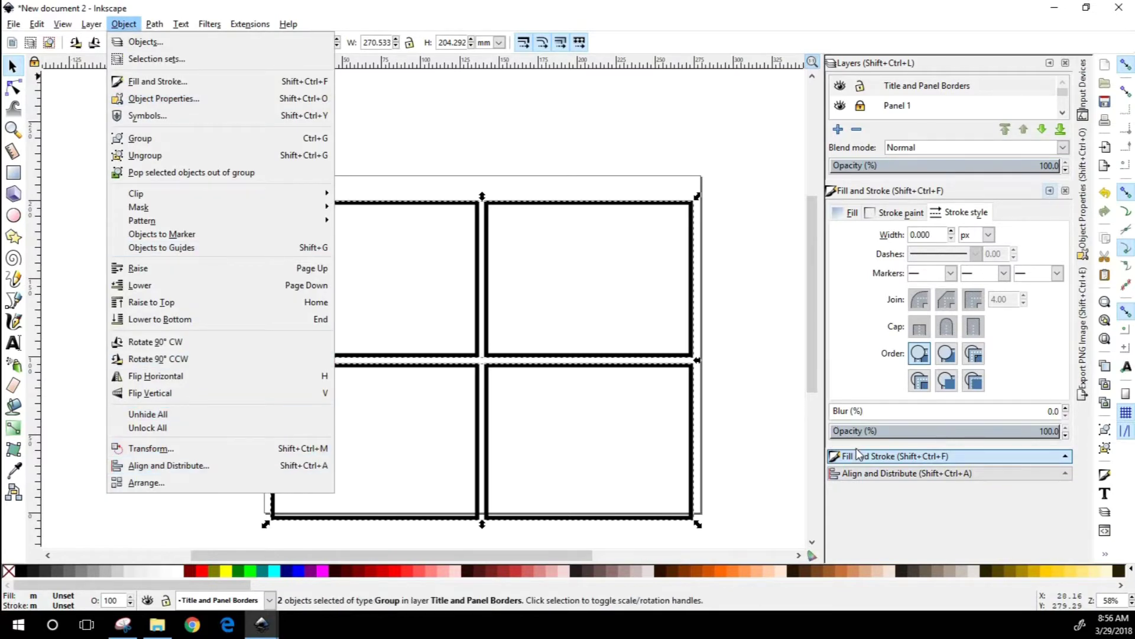
left_click(902, 478)
left_click(902, 478)
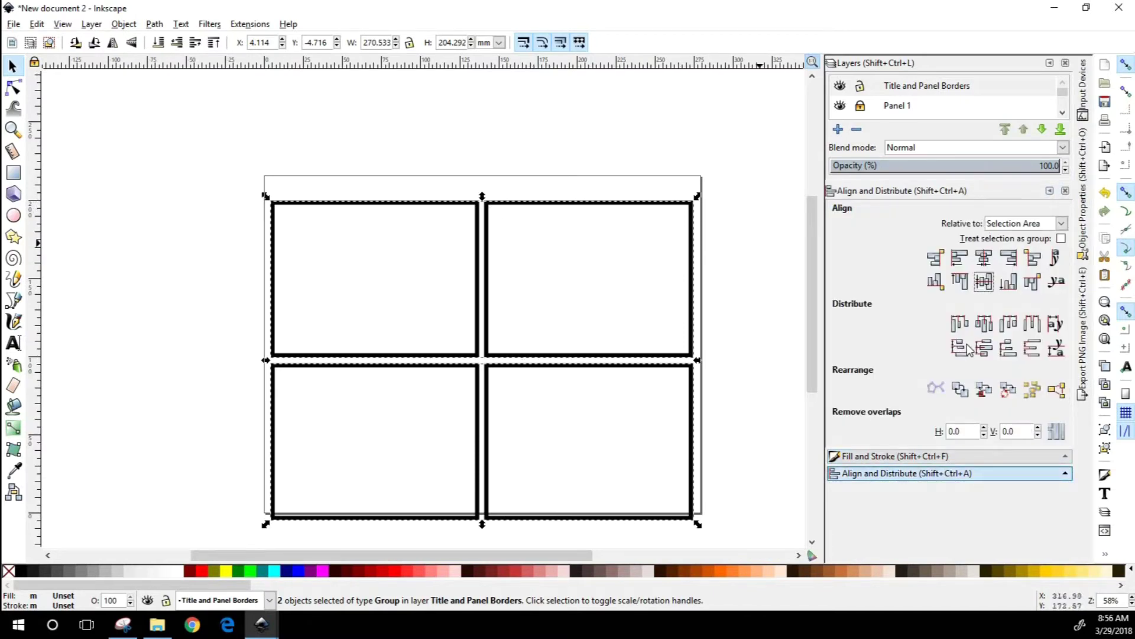
left_click(984, 261)
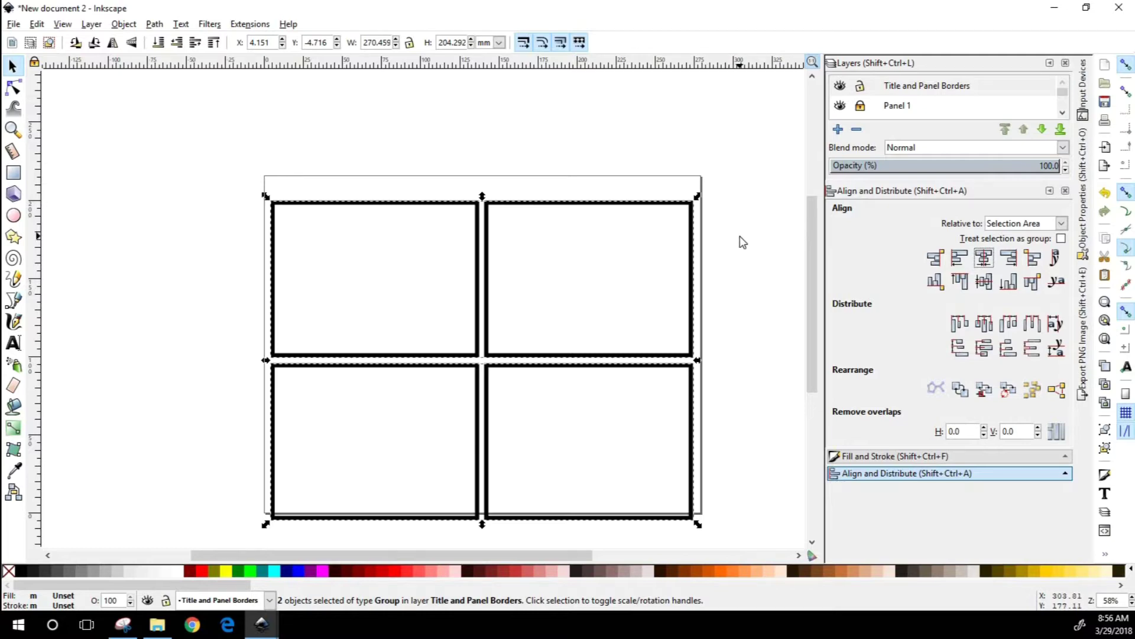
- Group the two panel rows and move the four-panel group within the page, at about X 4.6 mm, Y 2.6 mm
left_click(719, 228)
left_click_drag(710, 240, 685, 222)
left_click_drag(970, 155, 965, 98)
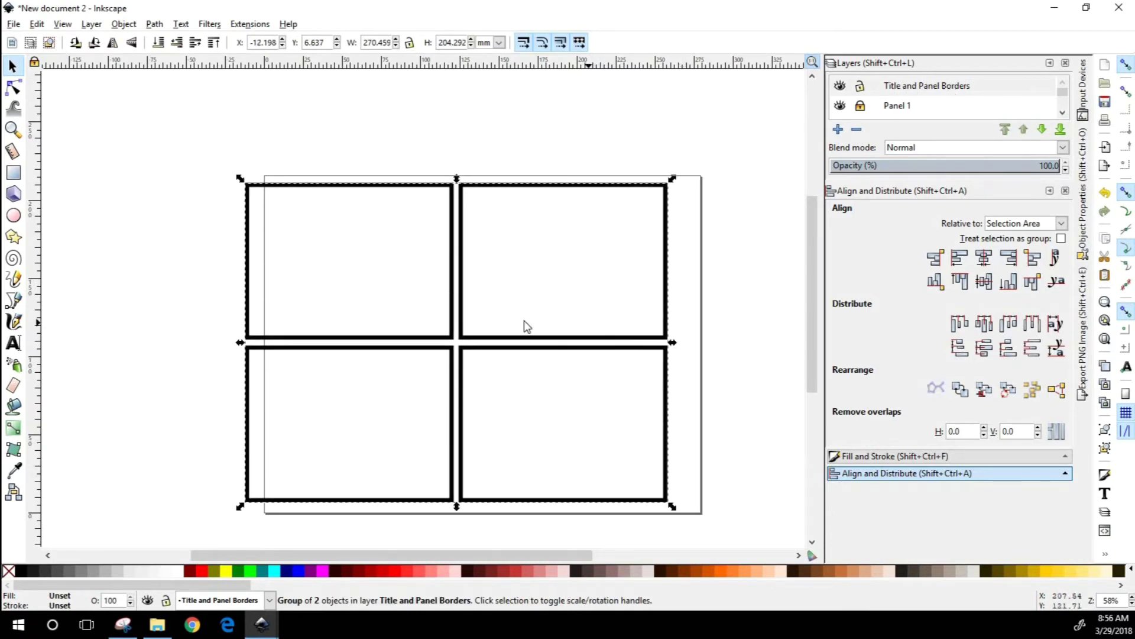
left_click_drag(520, 339, 547, 347)
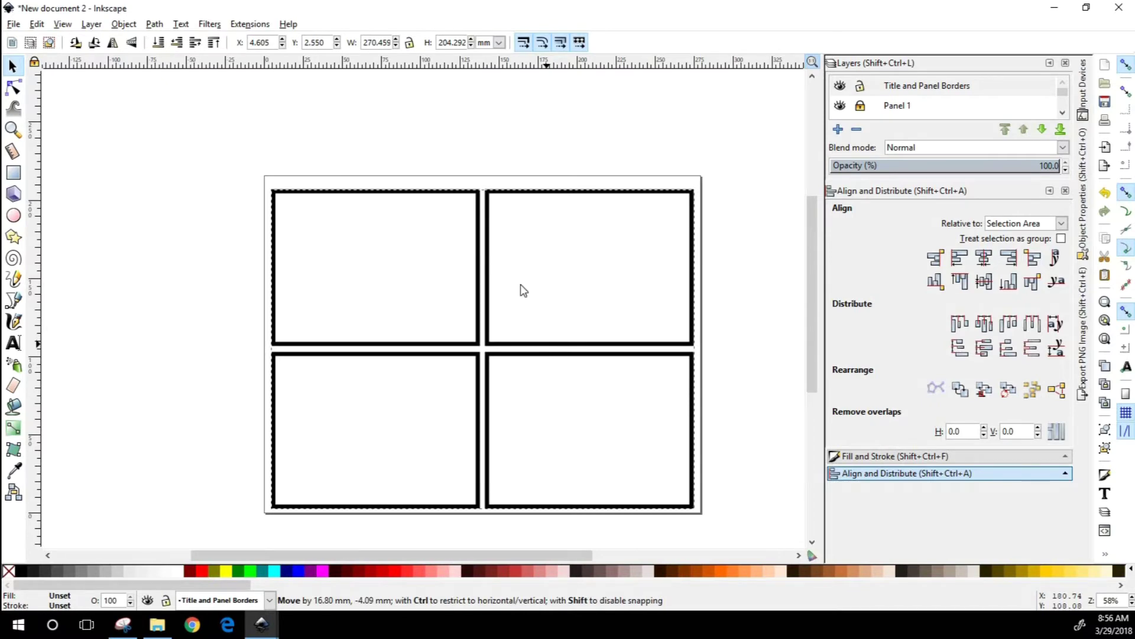
left_click_drag(521, 285, 521, 285)
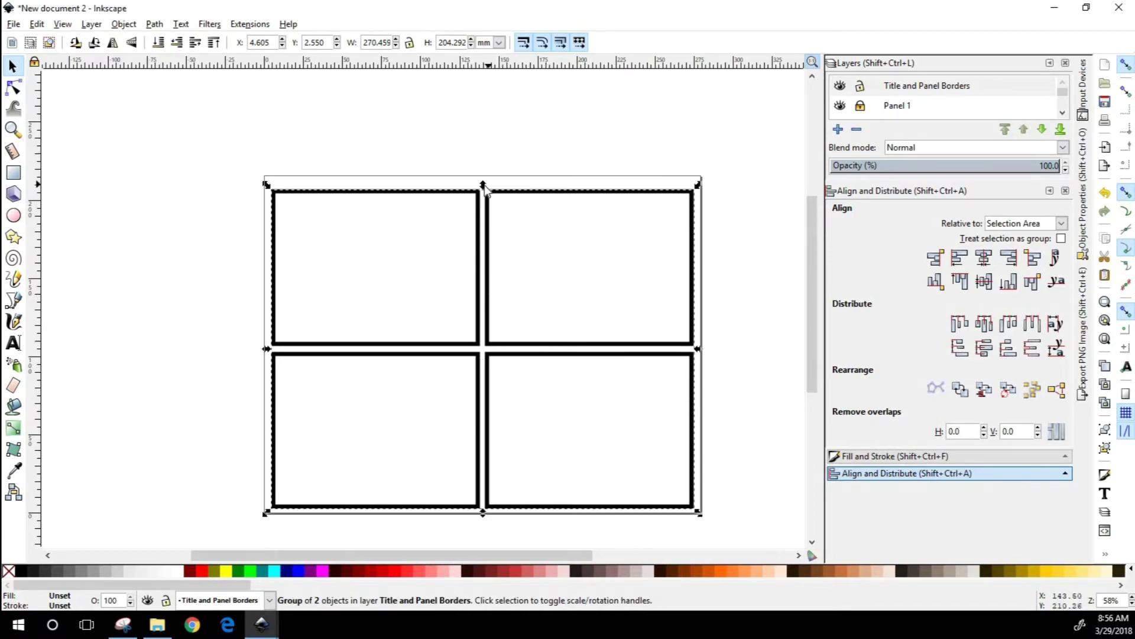
- Shrink the four-panel group from its upper edge to about 190 mm high, keeping its width, and deselect it
left_click_drag(483, 185, 487, 211)
left_click(489, 150)
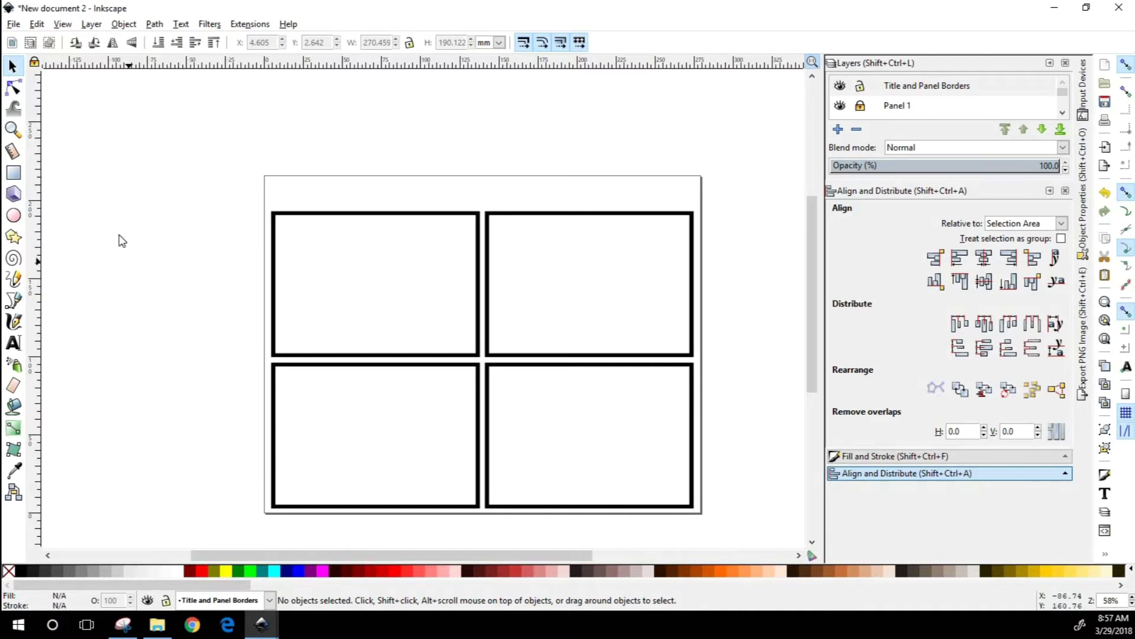
- Start saving the document under a new name and browse to the Tutorial Assets folder within VexStrips_Website's Tutorial_GFX folder
left_click(12, 25)
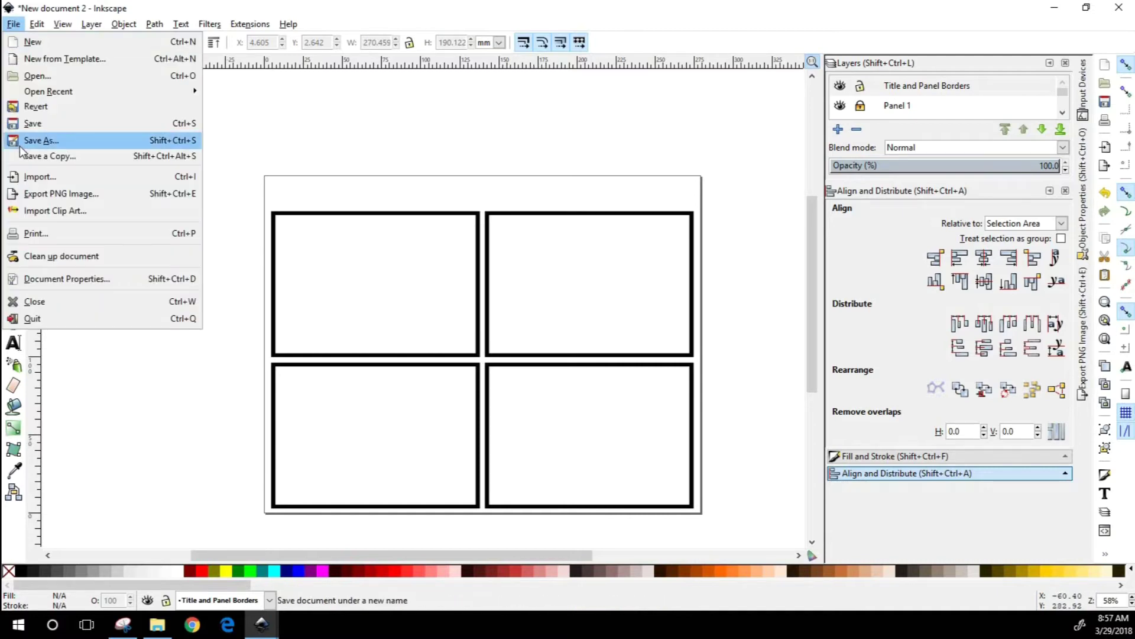
left_click(19, 140)
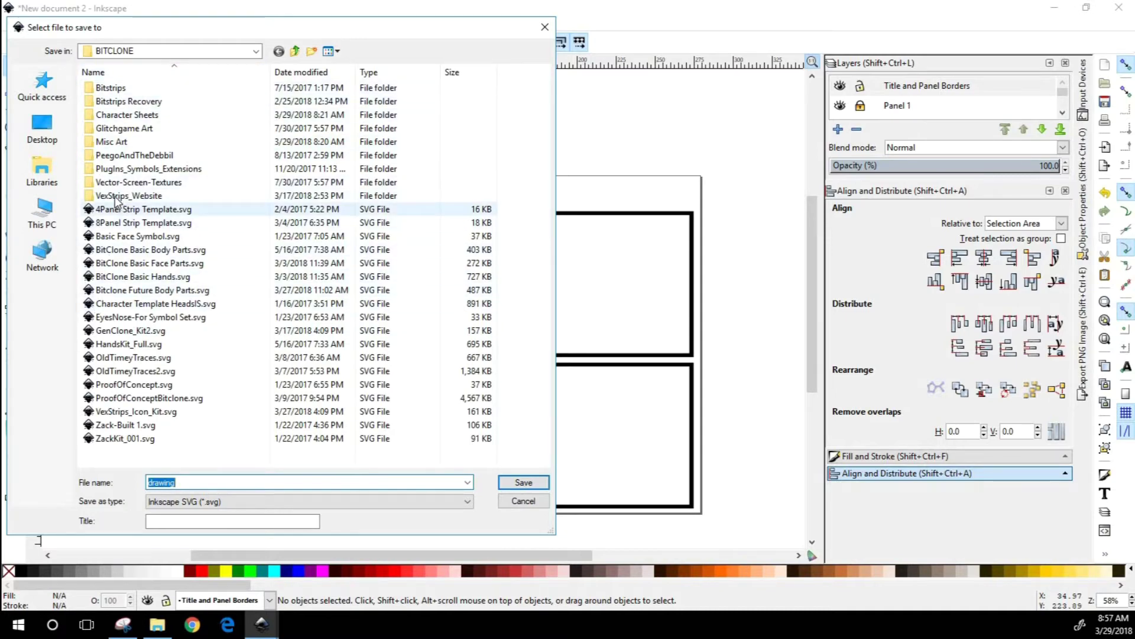
double_click(210, 195)
key("BackSpace")
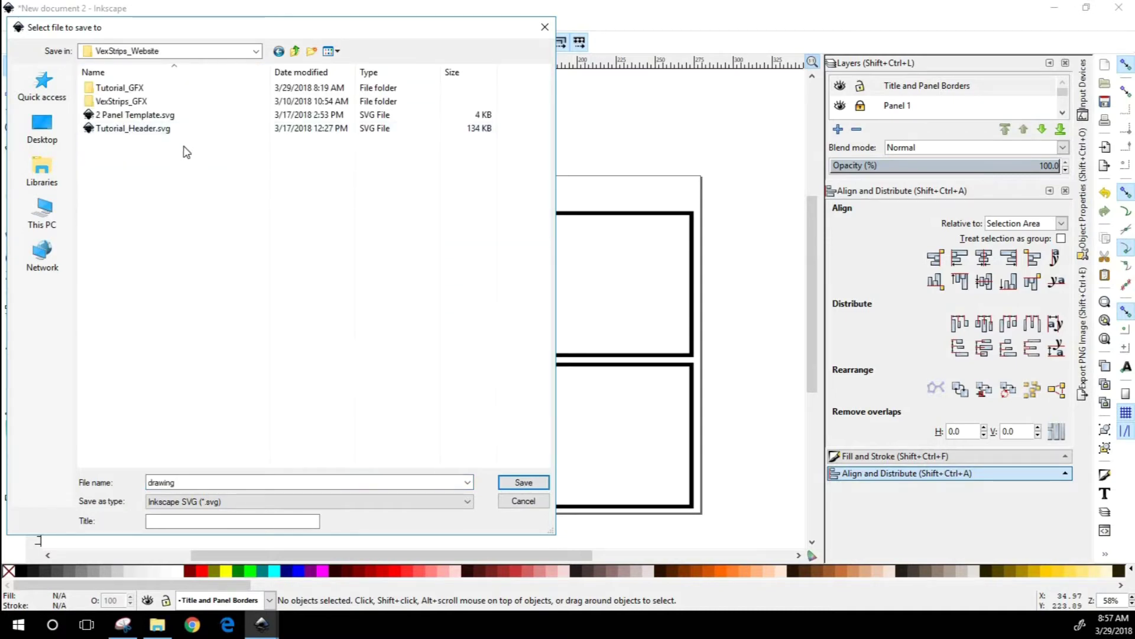
double_click(113, 101)
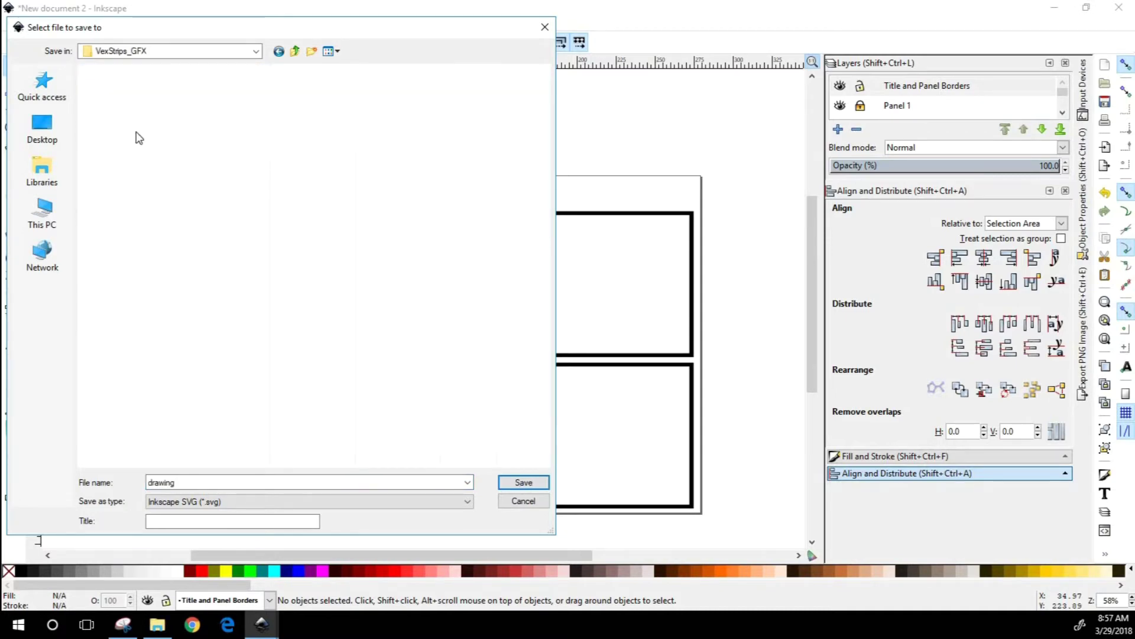
left_click(294, 51)
double_click(122, 89)
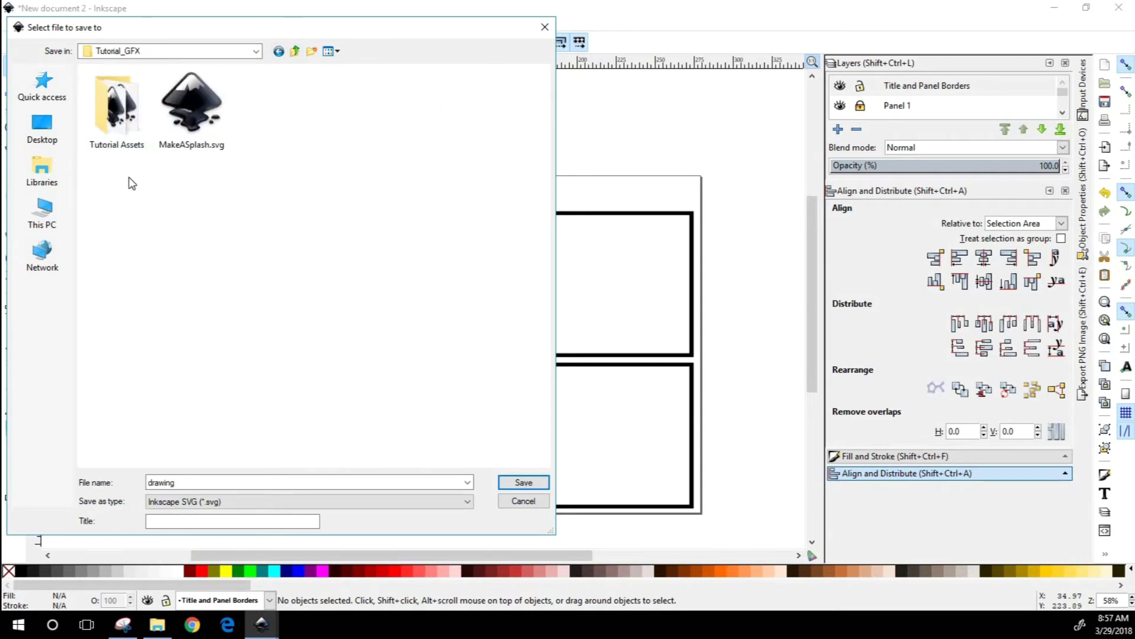
double_click(97, 129)
- Name the file VexStrips4PanelTemplate, keep the Inkscape SVG (*.svg) format, and save it
double_click(183, 485)
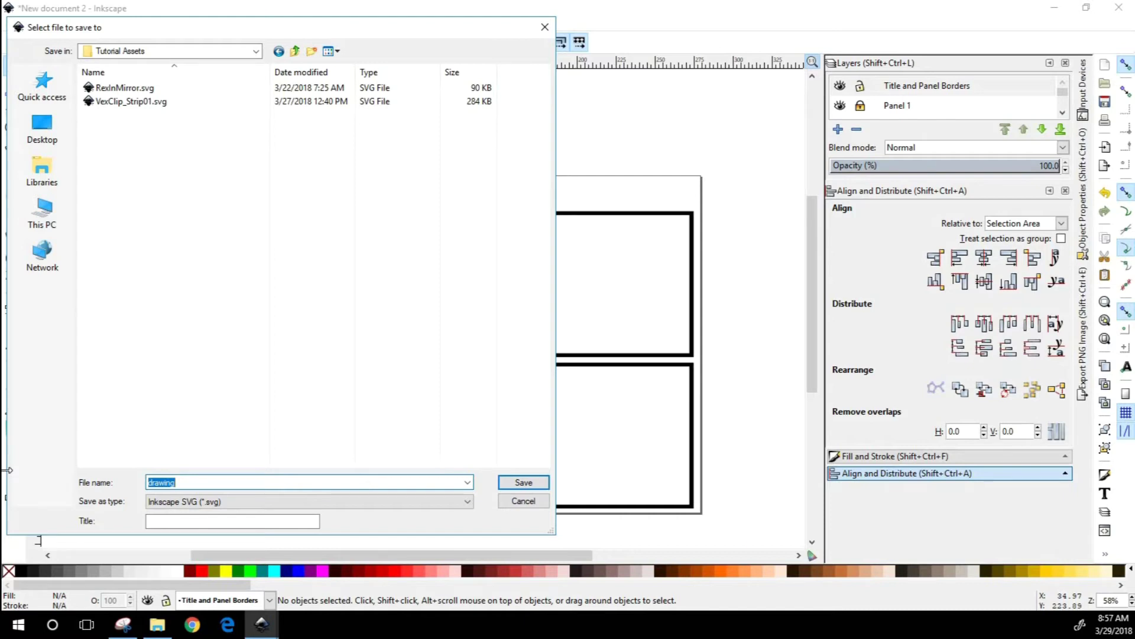
type("VexS")
type("4PanelTemplate")
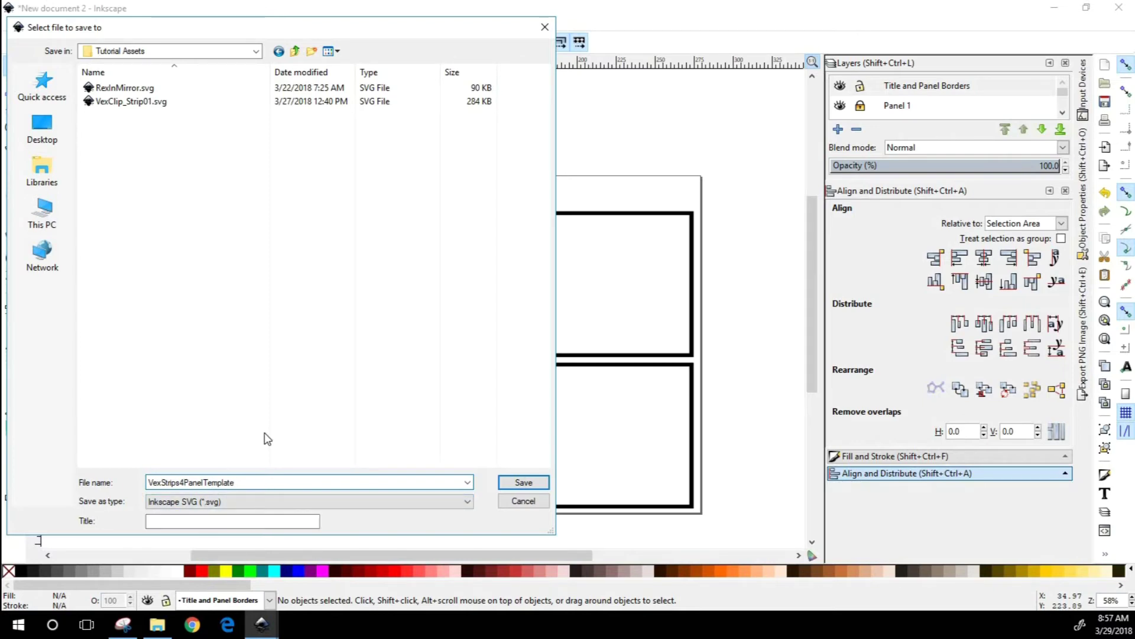
left_click(274, 506)
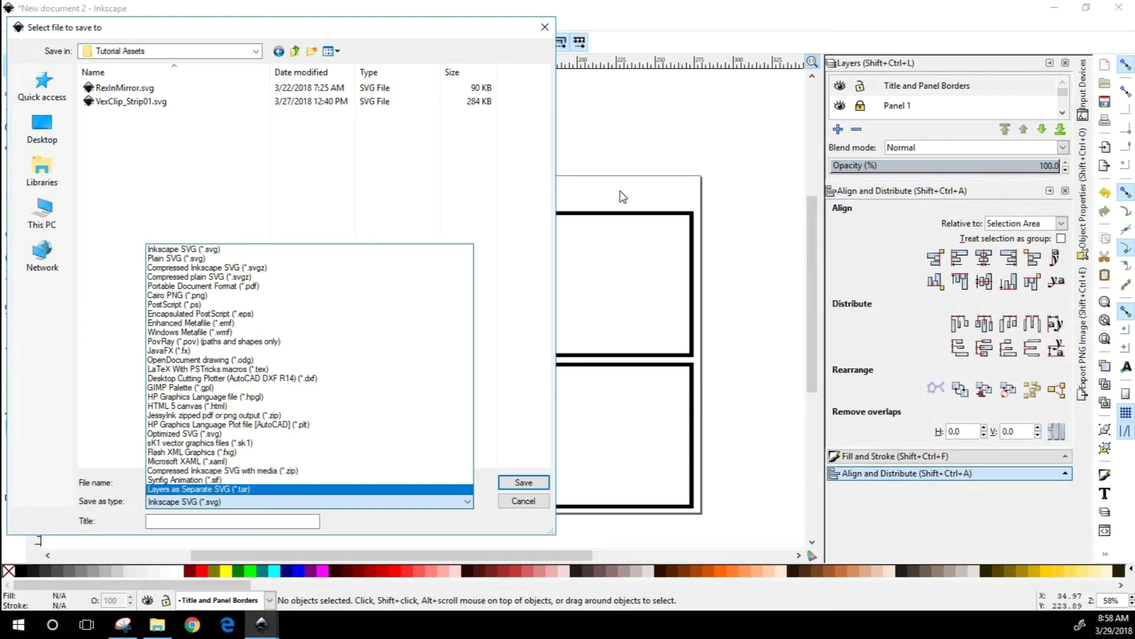
left_click(258, 249)
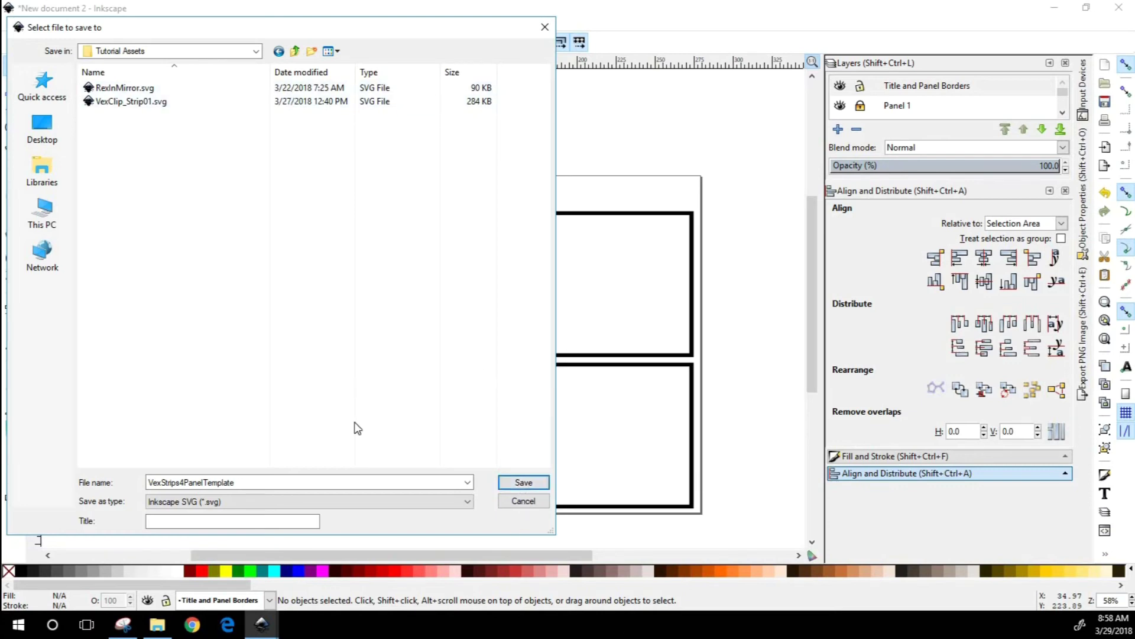
double_click(262, 482)
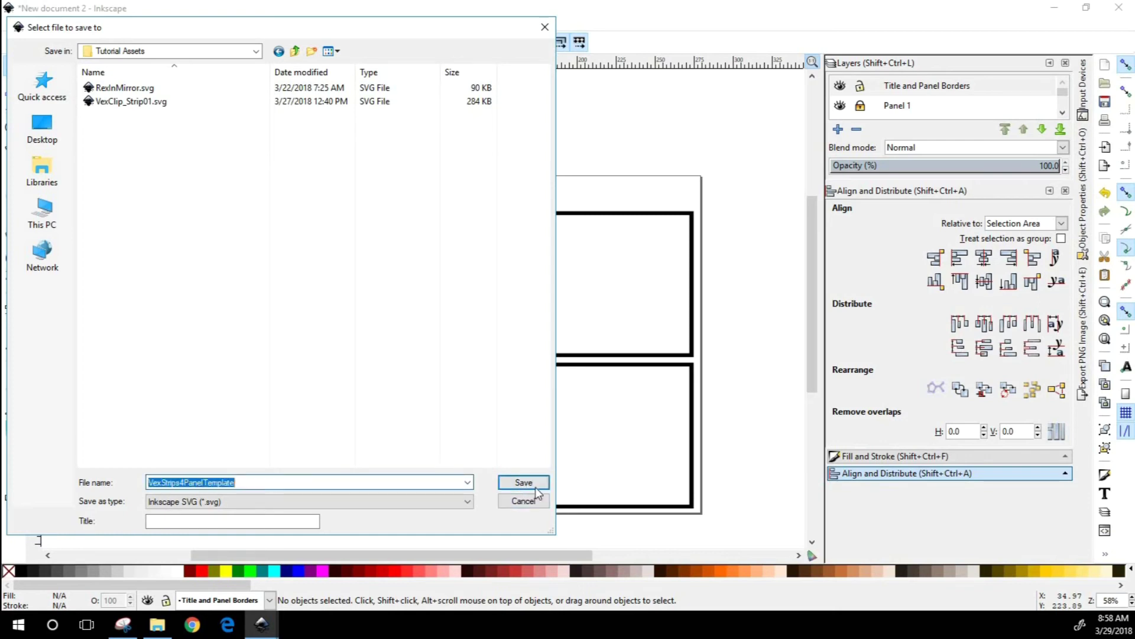
left_click(524, 482)
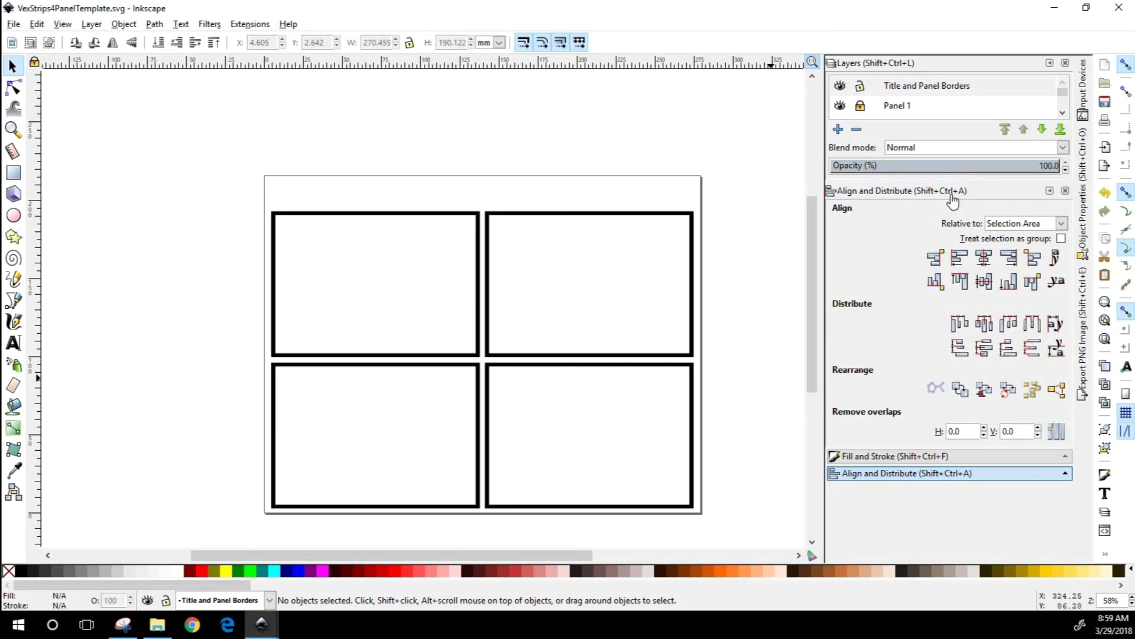
- Close the Align and Distribute dialog to give the layer list more room
left_click(1065, 194)
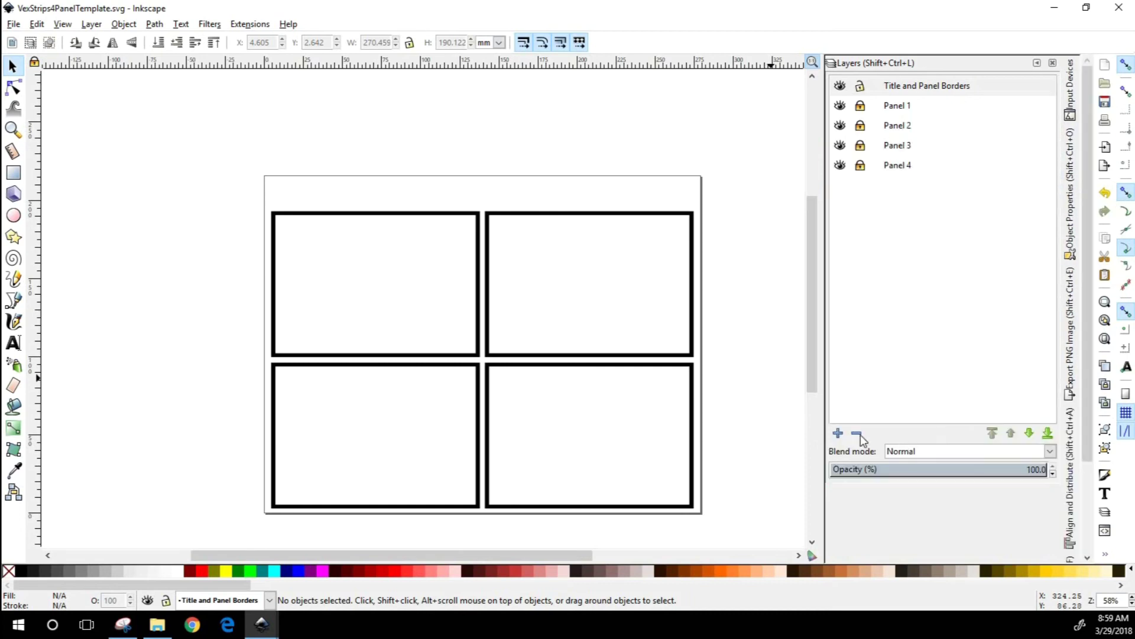